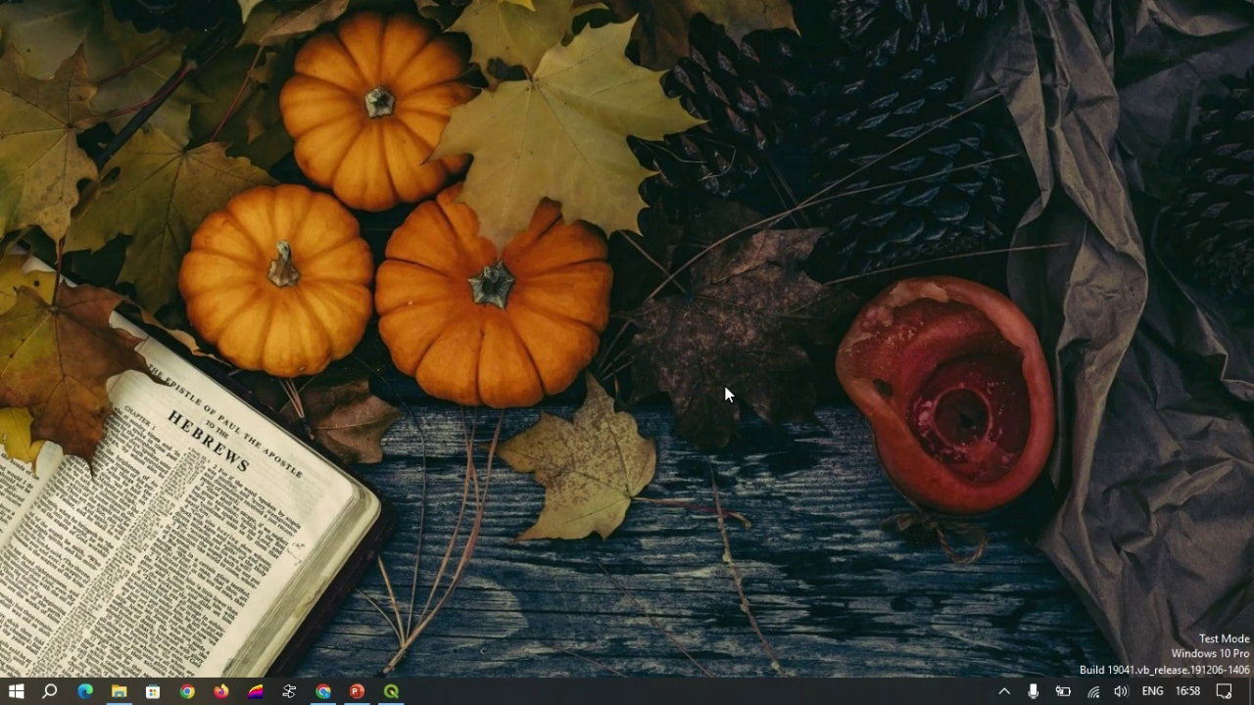
# Step: Bring QGIS forward, then switch to Chrome's qgis.org download tab
pyautogui.click(391, 692)
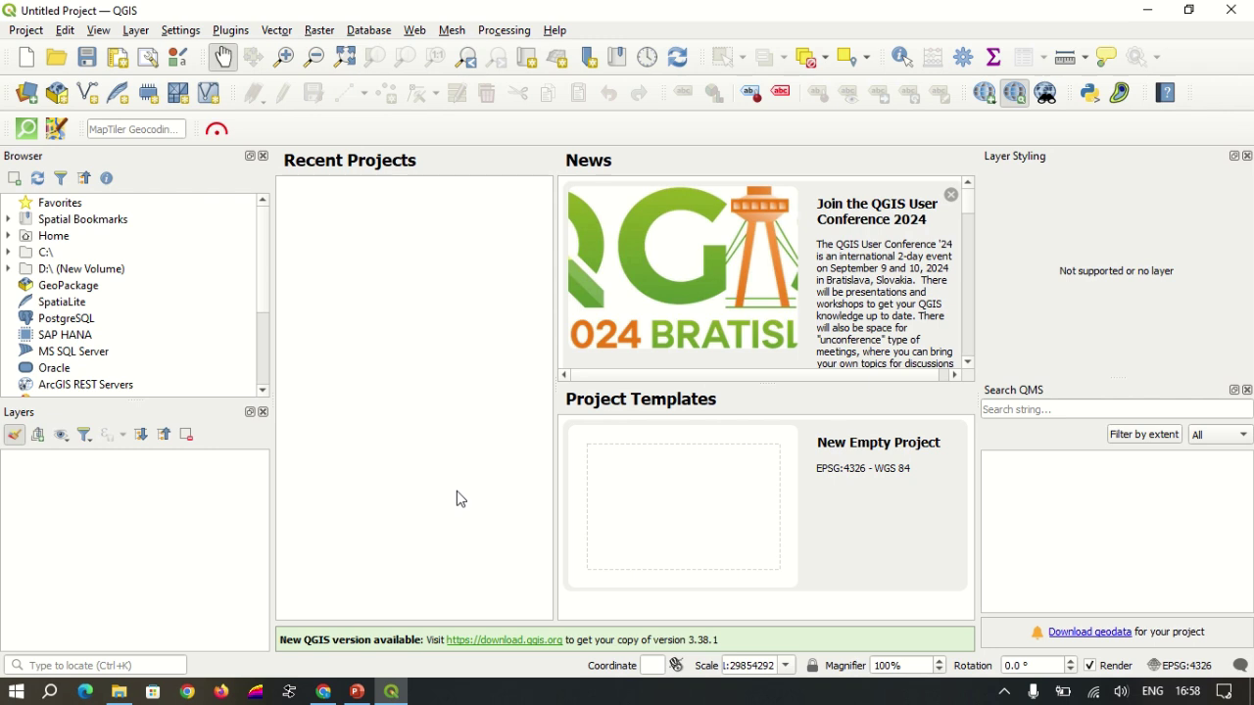
pyautogui.click(325, 692)
pyautogui.click(1015, 17)
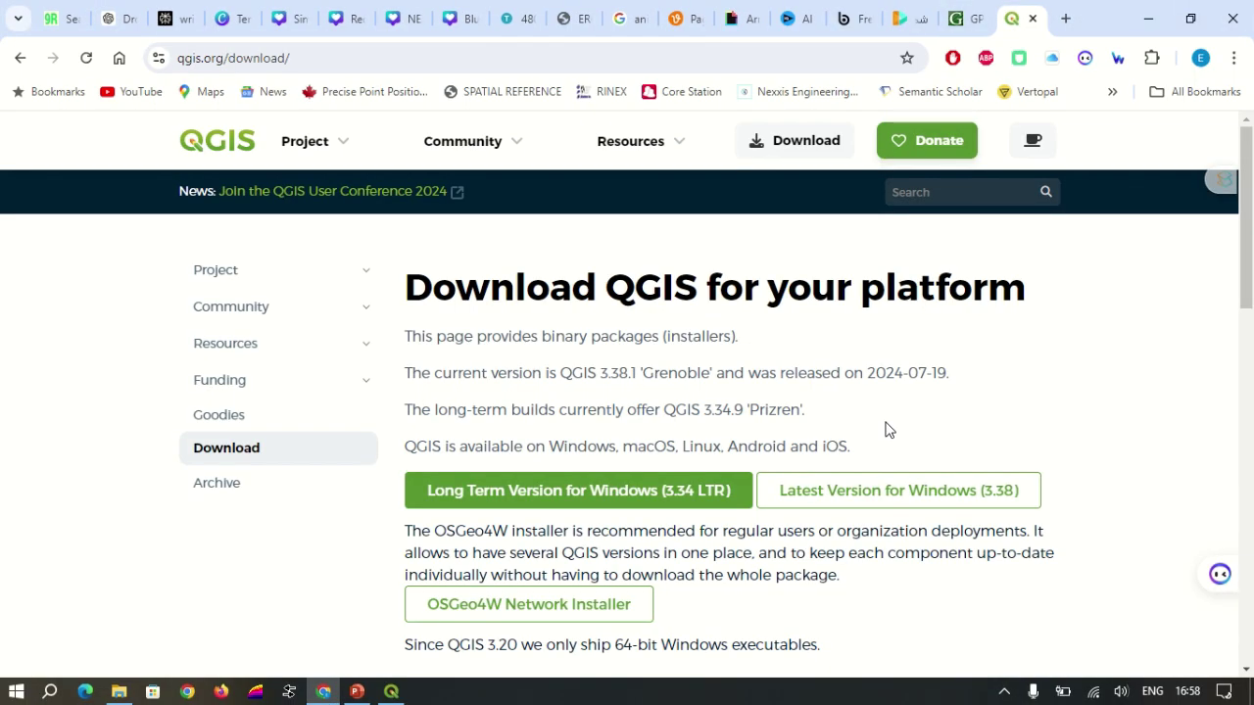
# Step: Look through the 3.34 LTR, 3.38 and OSGeo4W installer listings, then minimize Chrome
pyautogui.click(318, 58)
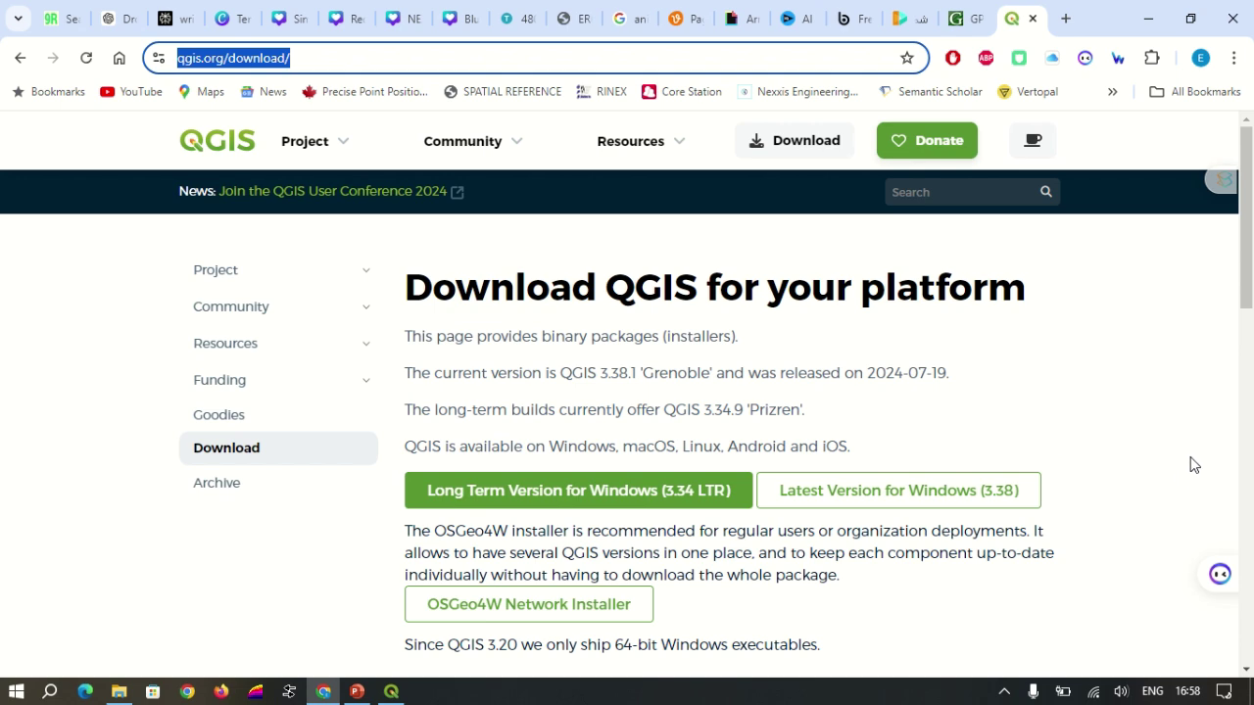
pyautogui.scroll(-2, 1142, 449)
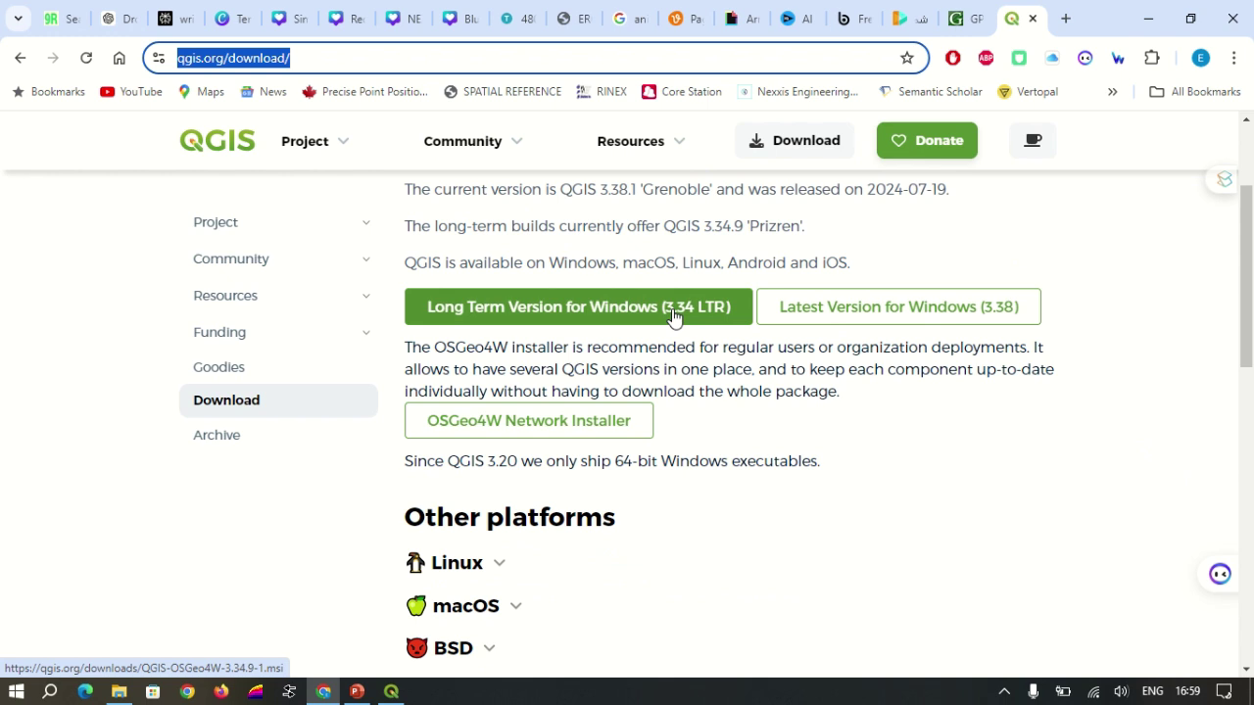
pyautogui.scroll(-1, 673, 315)
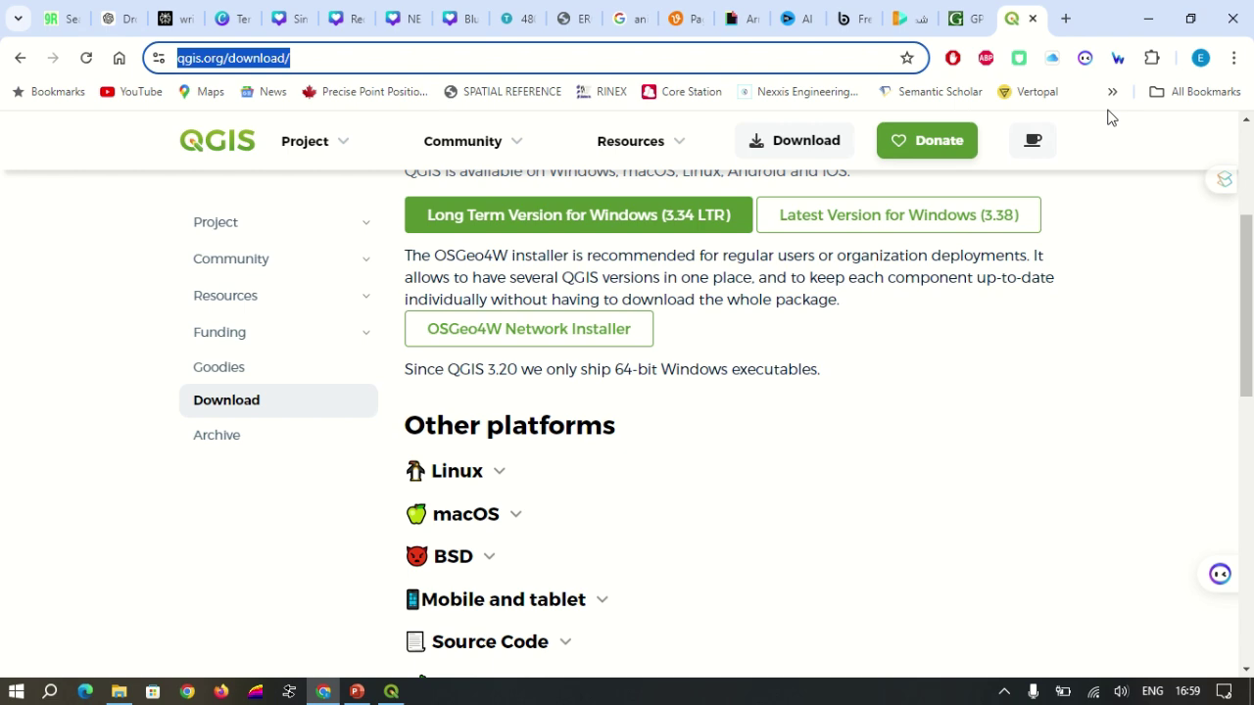
pyautogui.click(1150, 18)
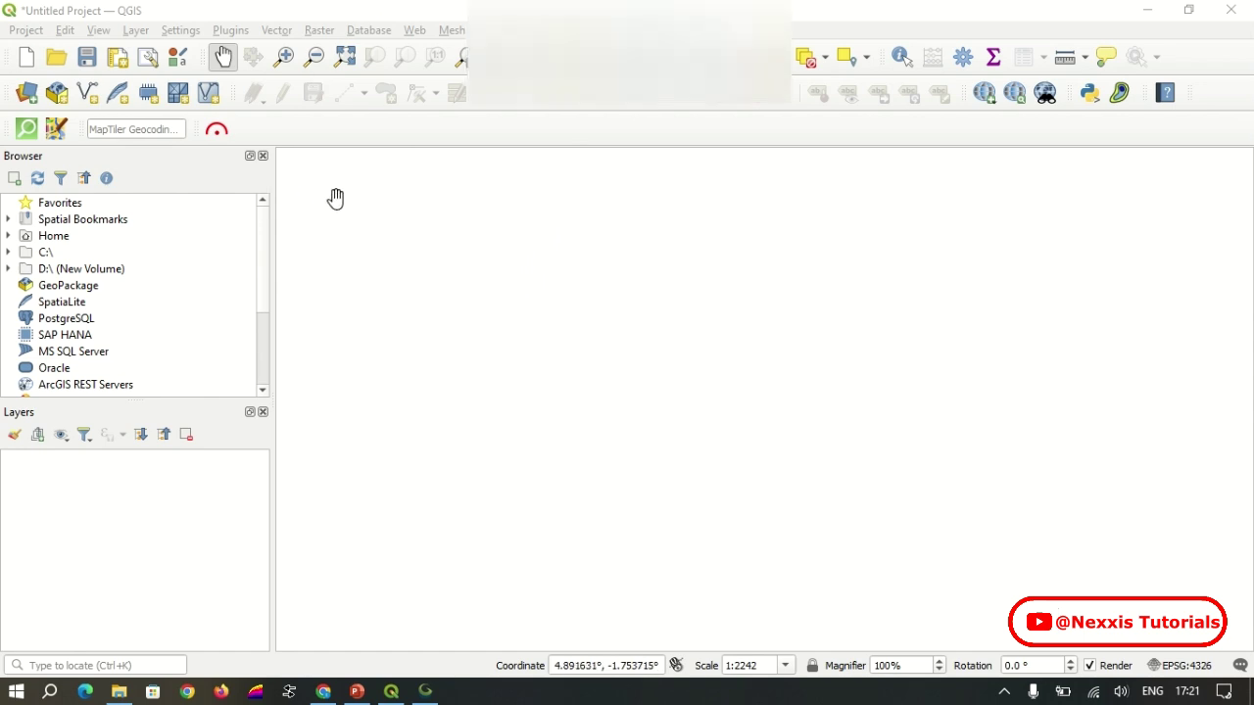
pyautogui.click(230, 30)
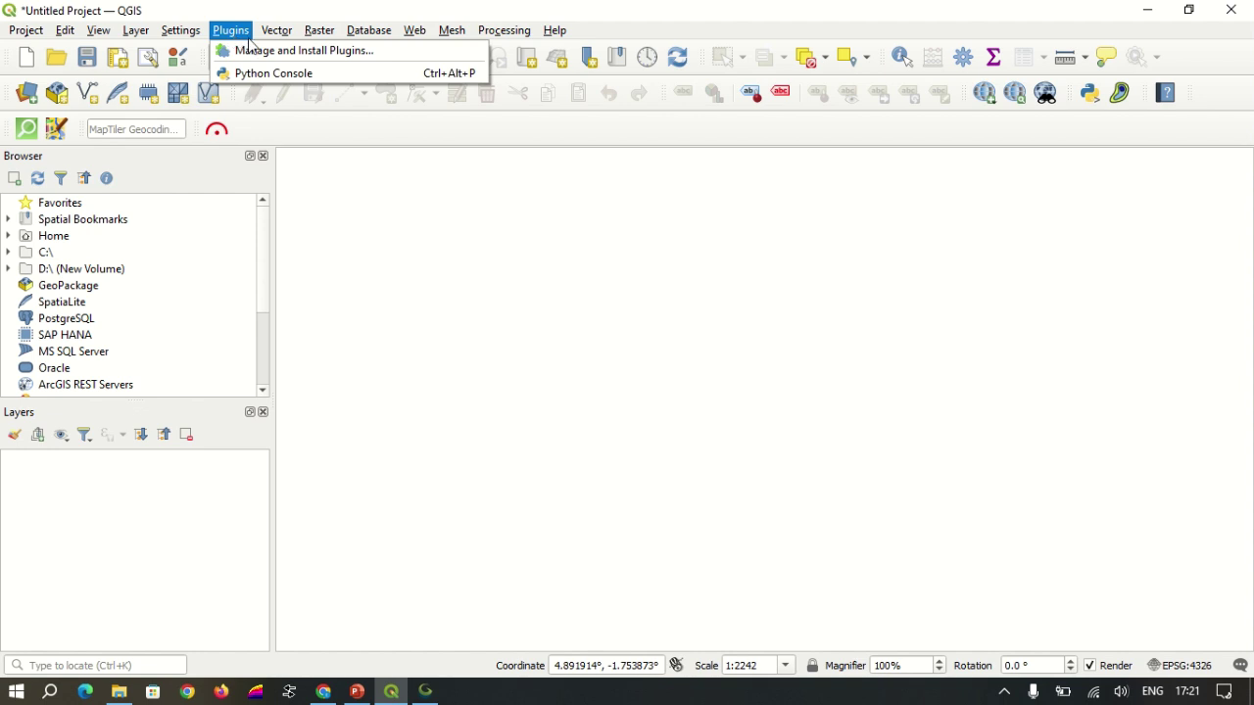
pyautogui.click(255, 50)
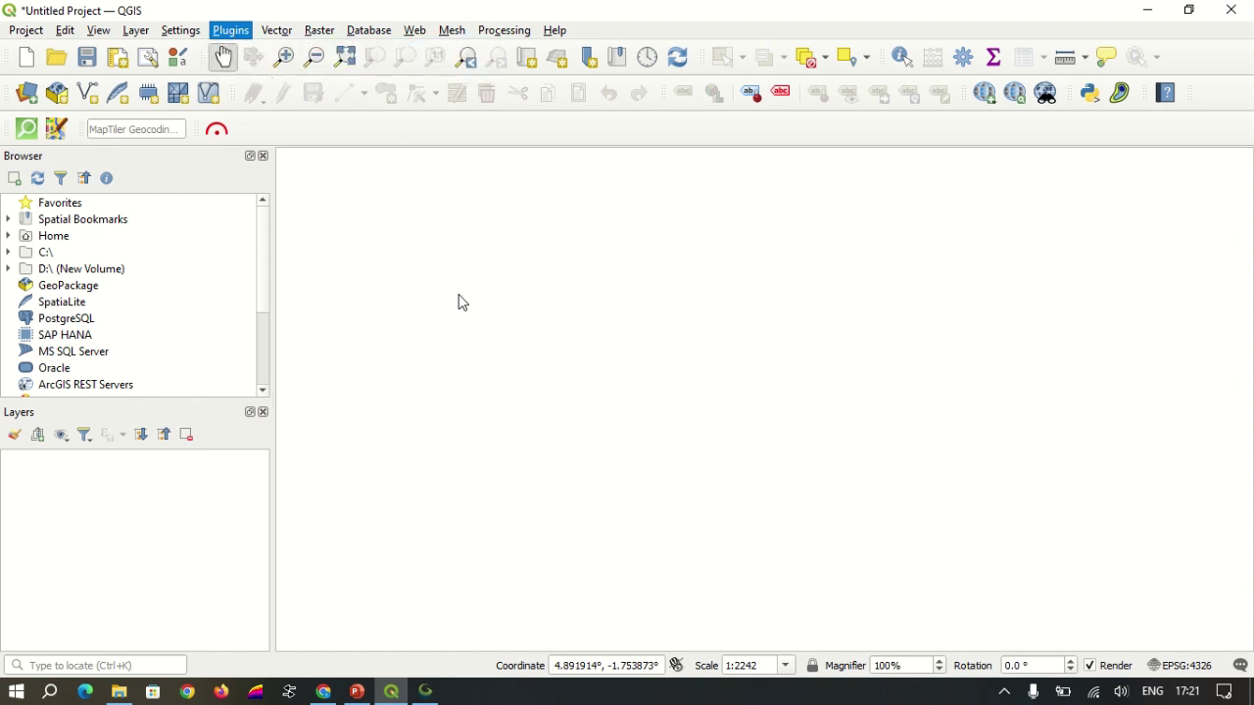
pyautogui.moveTo(556, 44); pyautogui.dragTo(441, 7)
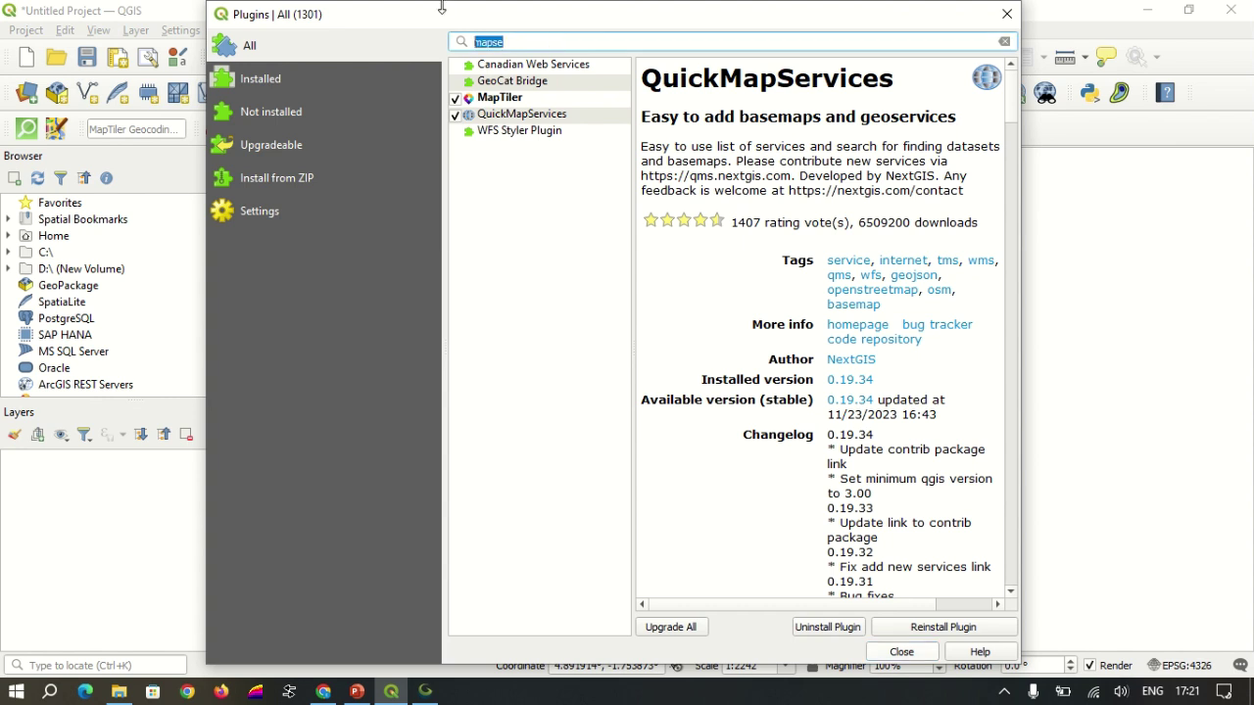
pyautogui.write('QUICK')
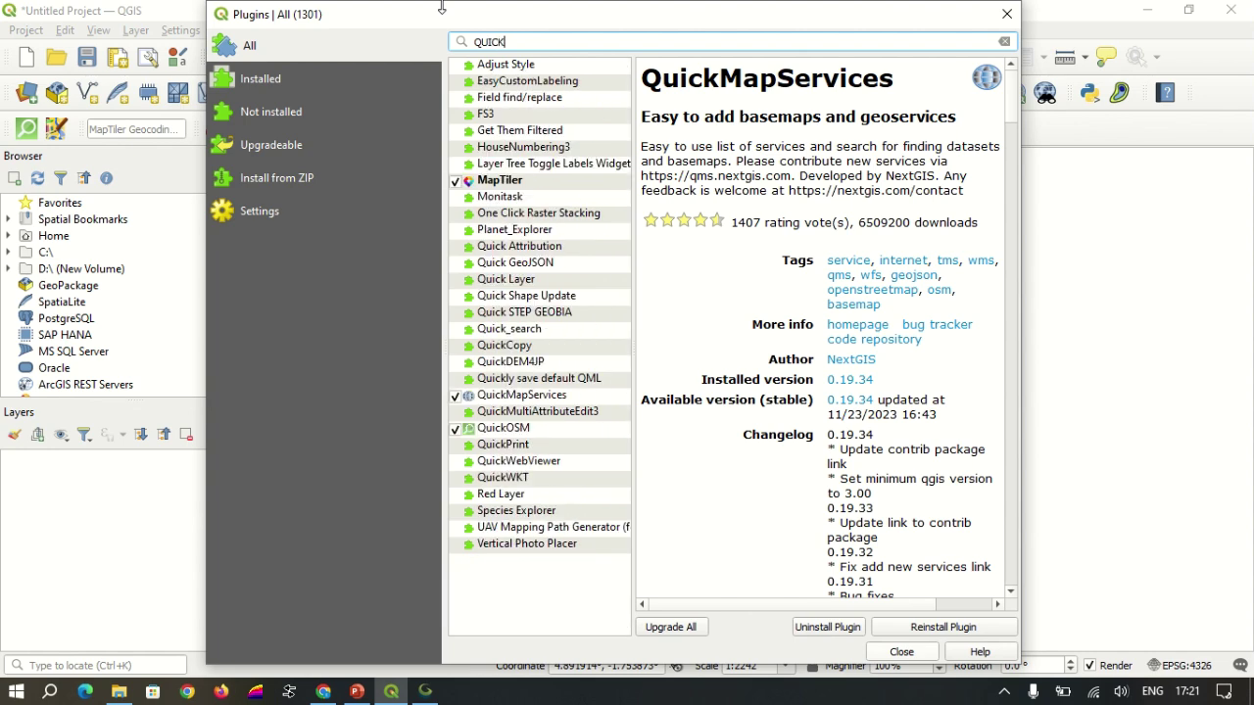
pyautogui.write('MA')
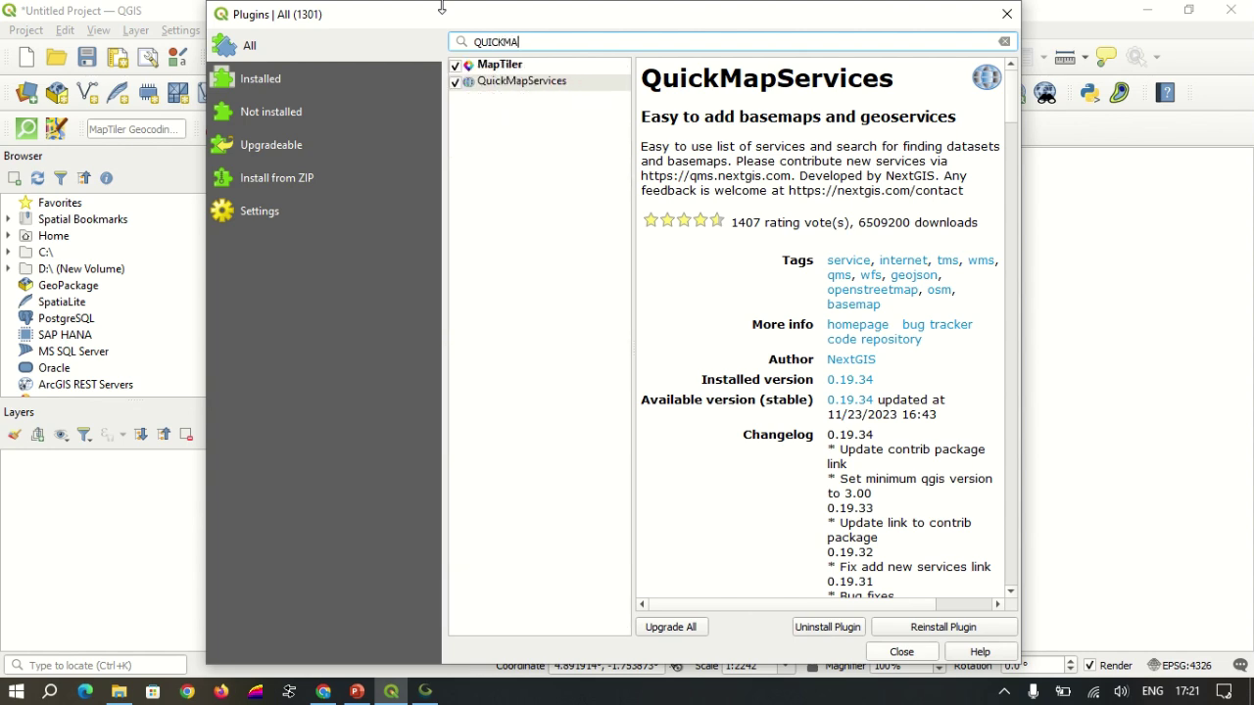
pyautogui.click(552, 84)
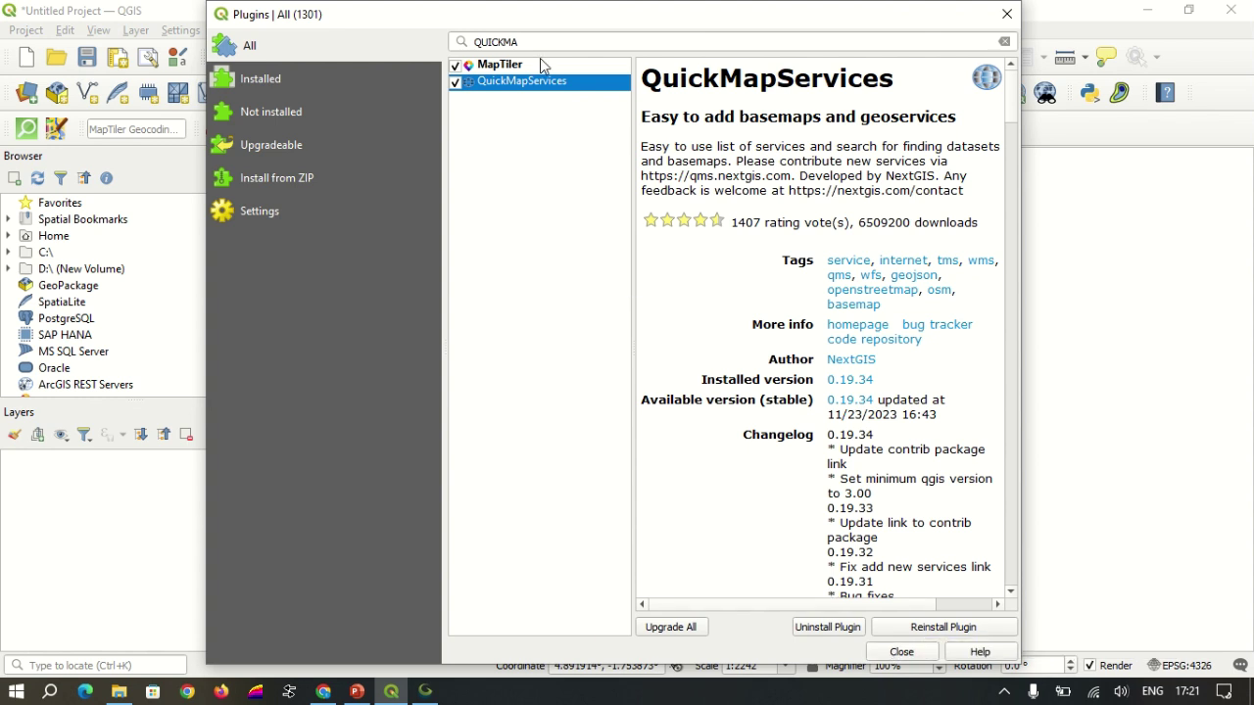
pyautogui.click(899, 652)
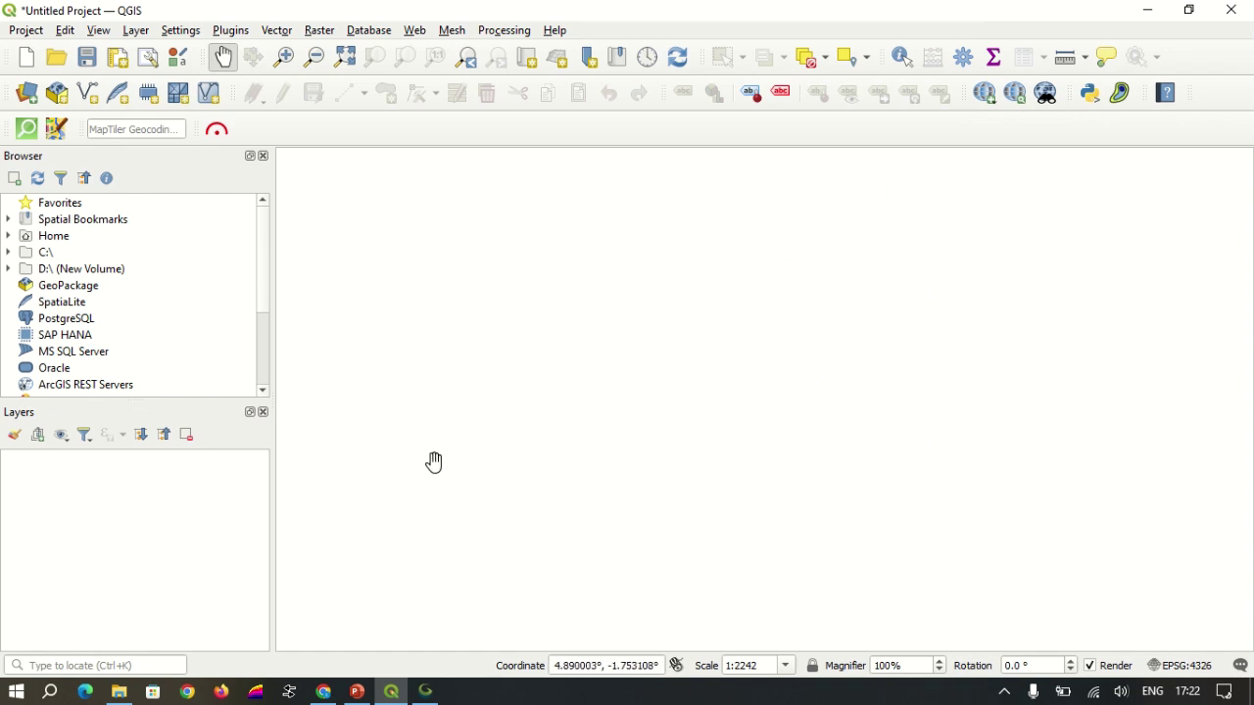
# Step: Drag TNB.kmz from the RIMOG folder into the QGIS Layers panel and add it
pyautogui.click(118, 692)
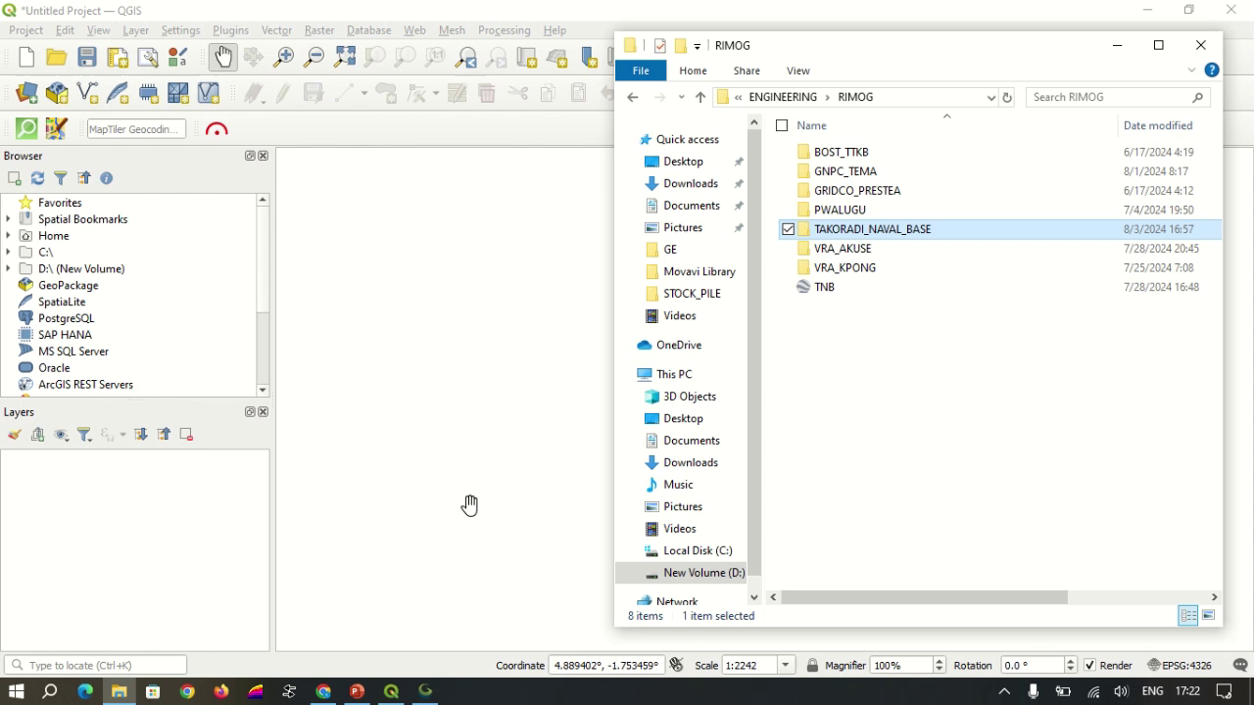
pyautogui.doubleClick(890, 232)
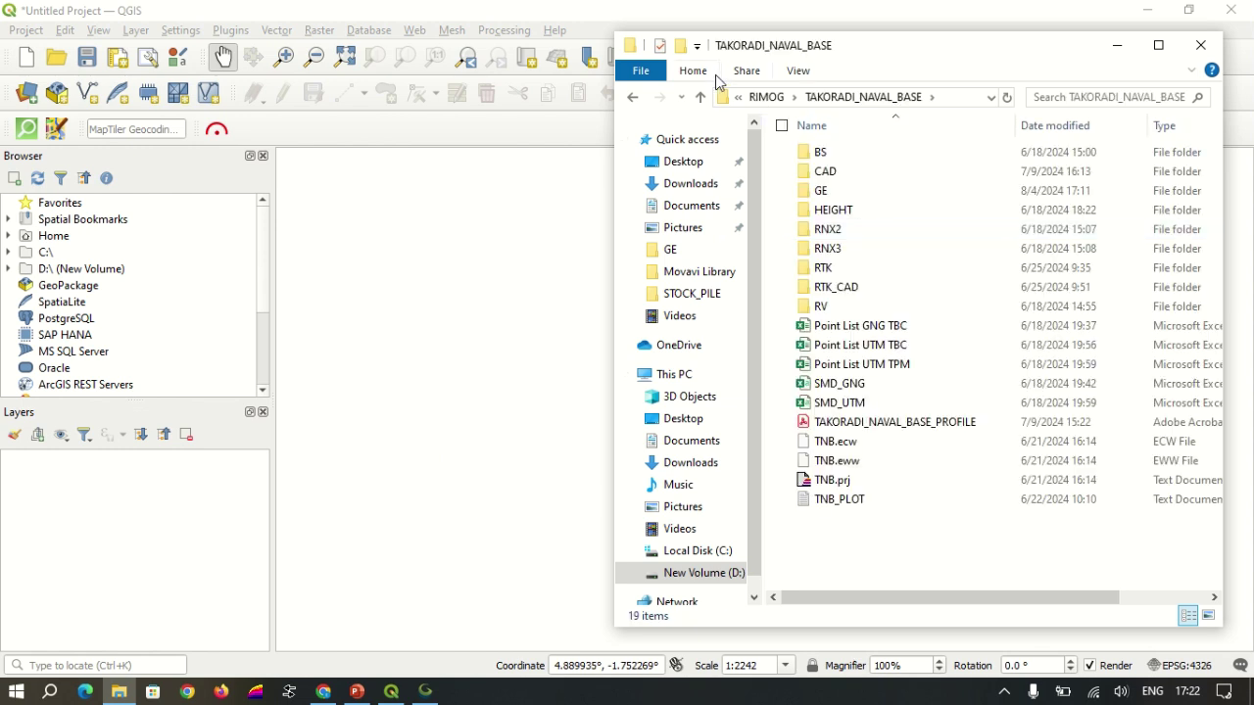
pyautogui.click(702, 101)
pyautogui.click(866, 294)
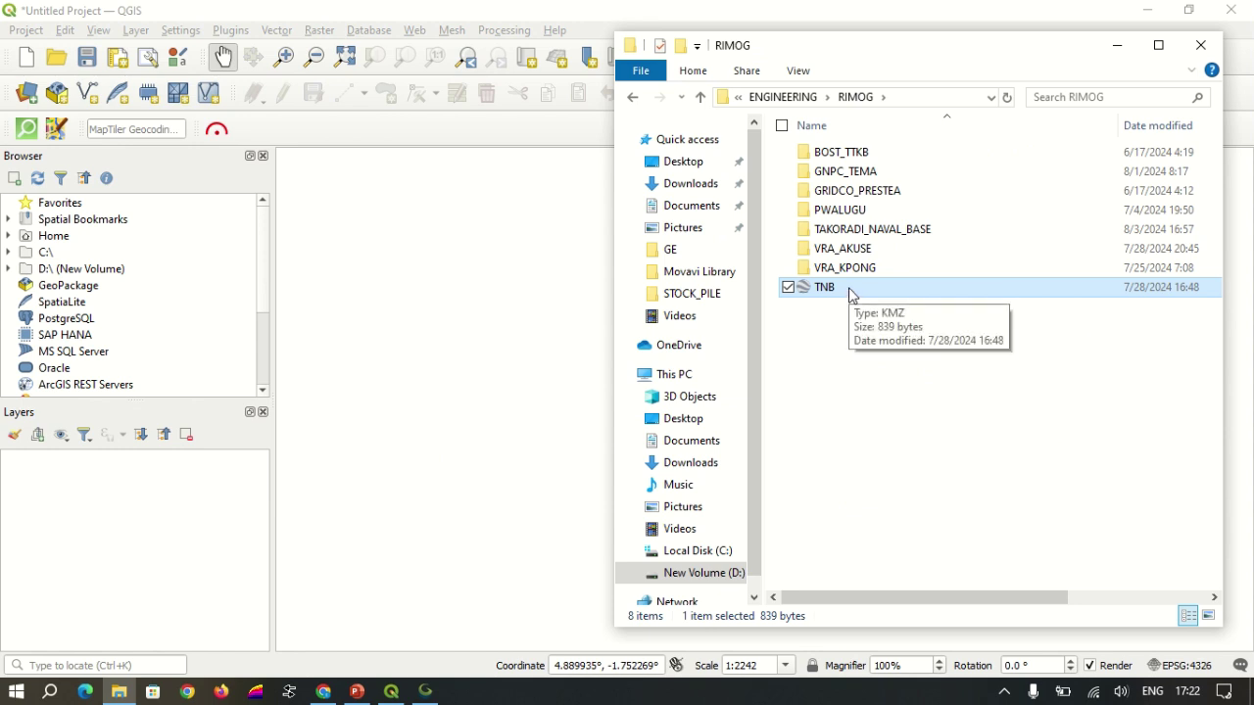
pyautogui.moveTo(850, 294); pyautogui.dragTo(176, 513)
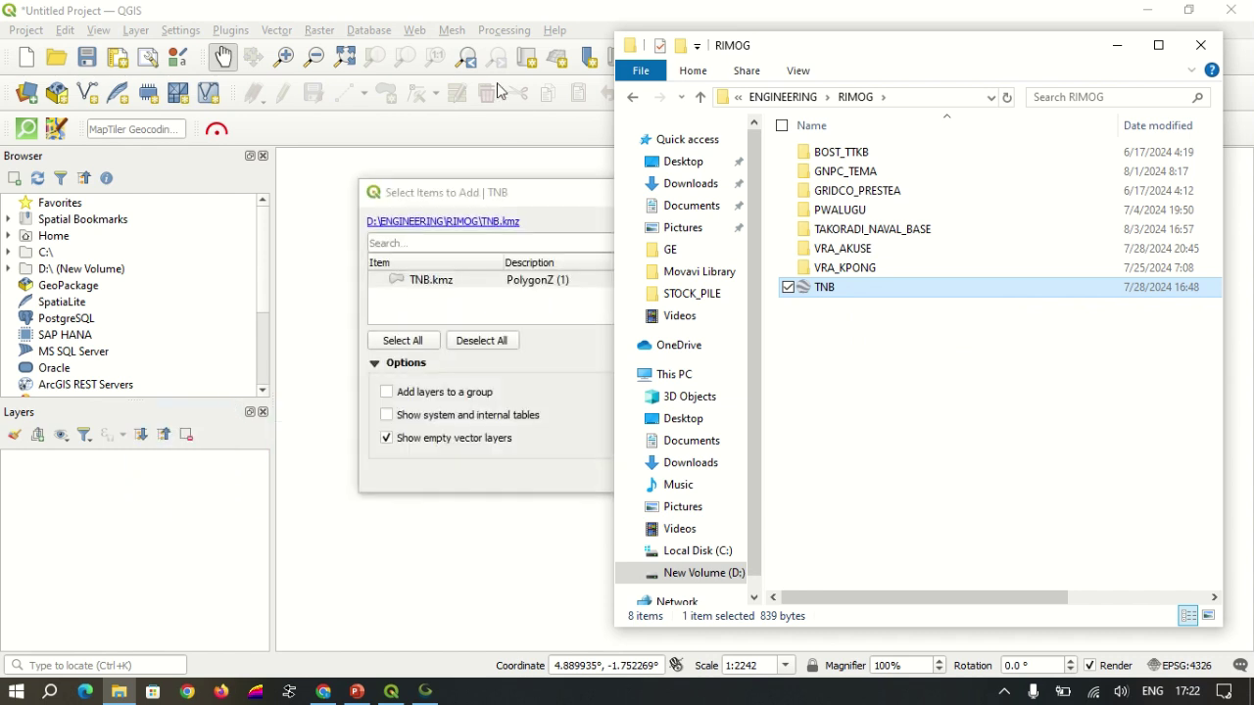
pyautogui.click(537, 209)
pyautogui.click(761, 474)
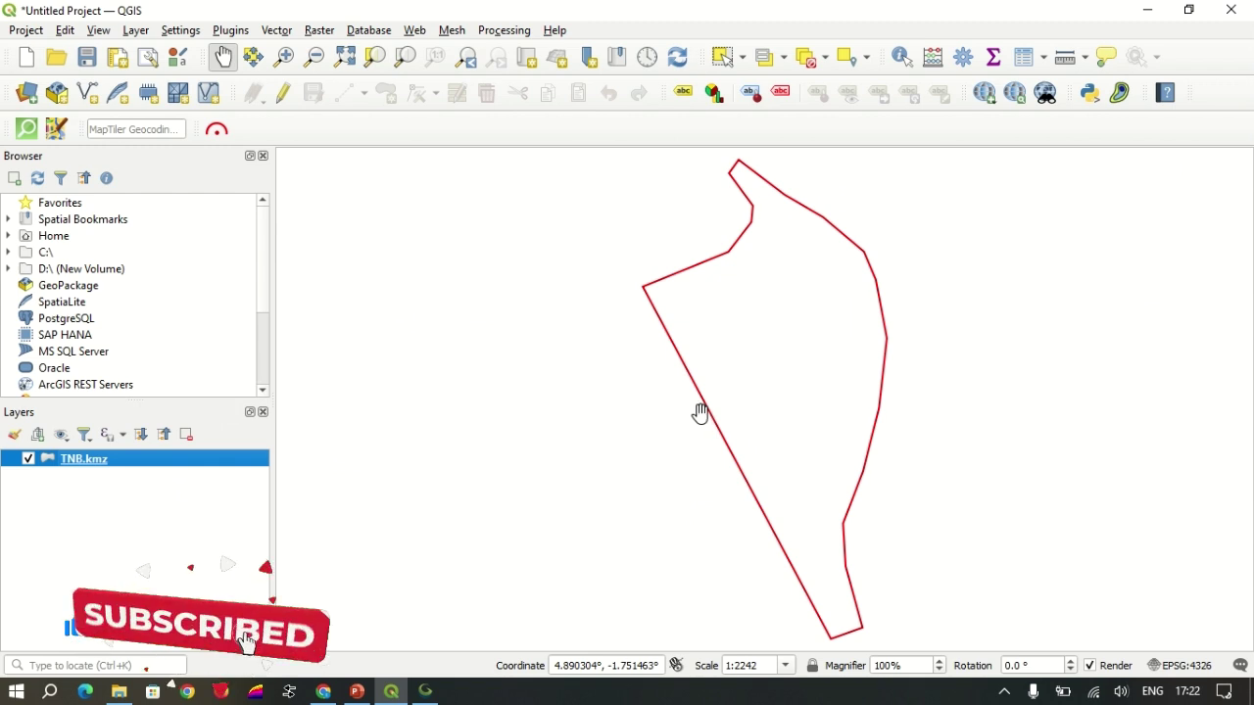
# Step: Change the project CRS from EPSG:4326 to EPSG:32630 – WGS 84 / UTM zone 30N
pyautogui.click(1186, 665)
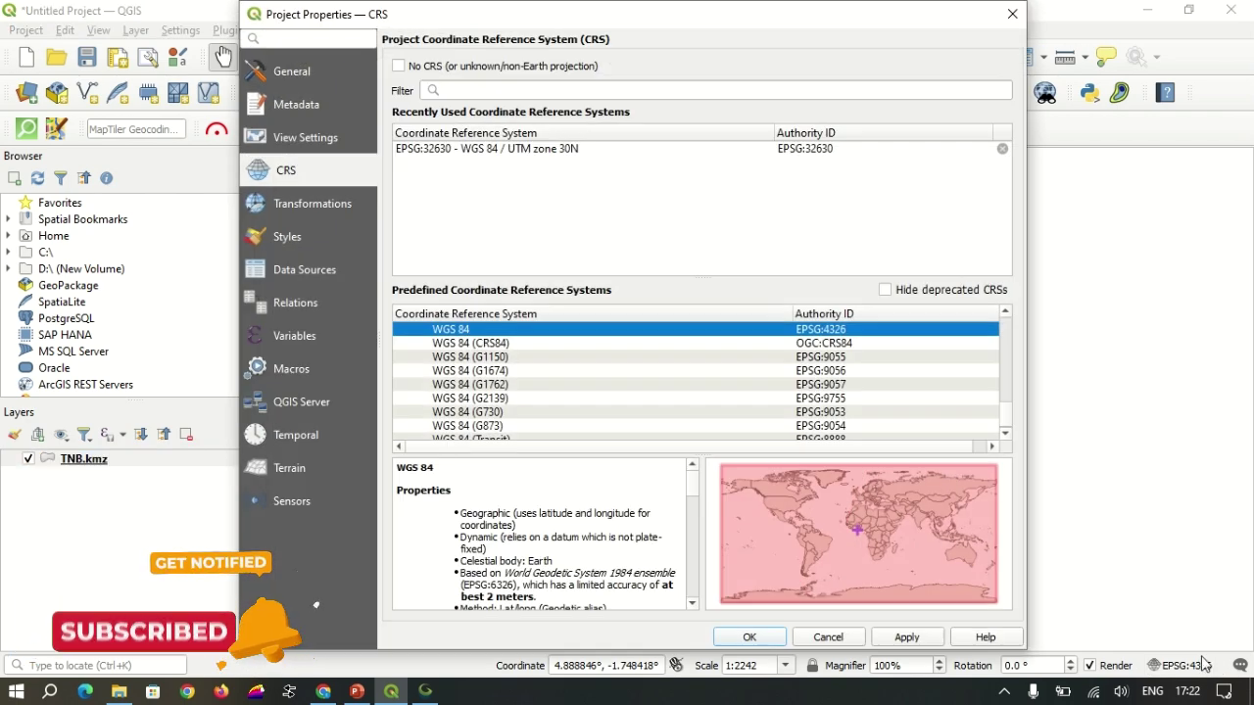
pyautogui.click(539, 152)
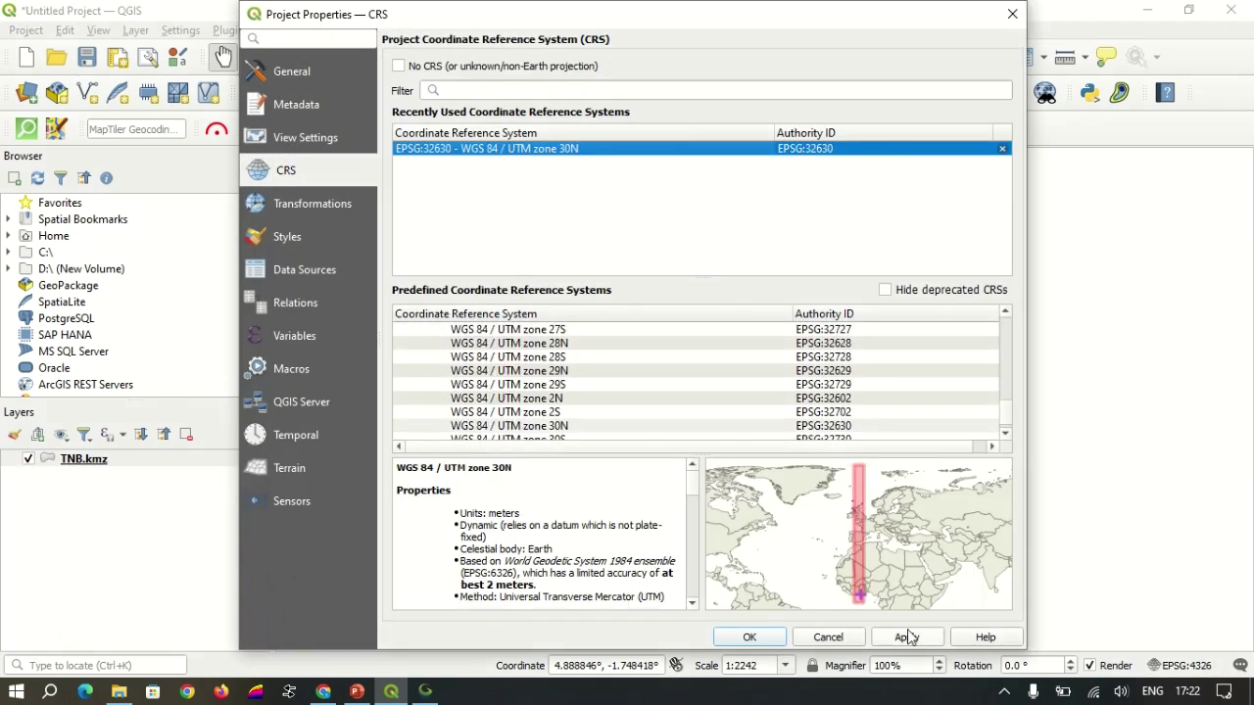
pyautogui.click(753, 638)
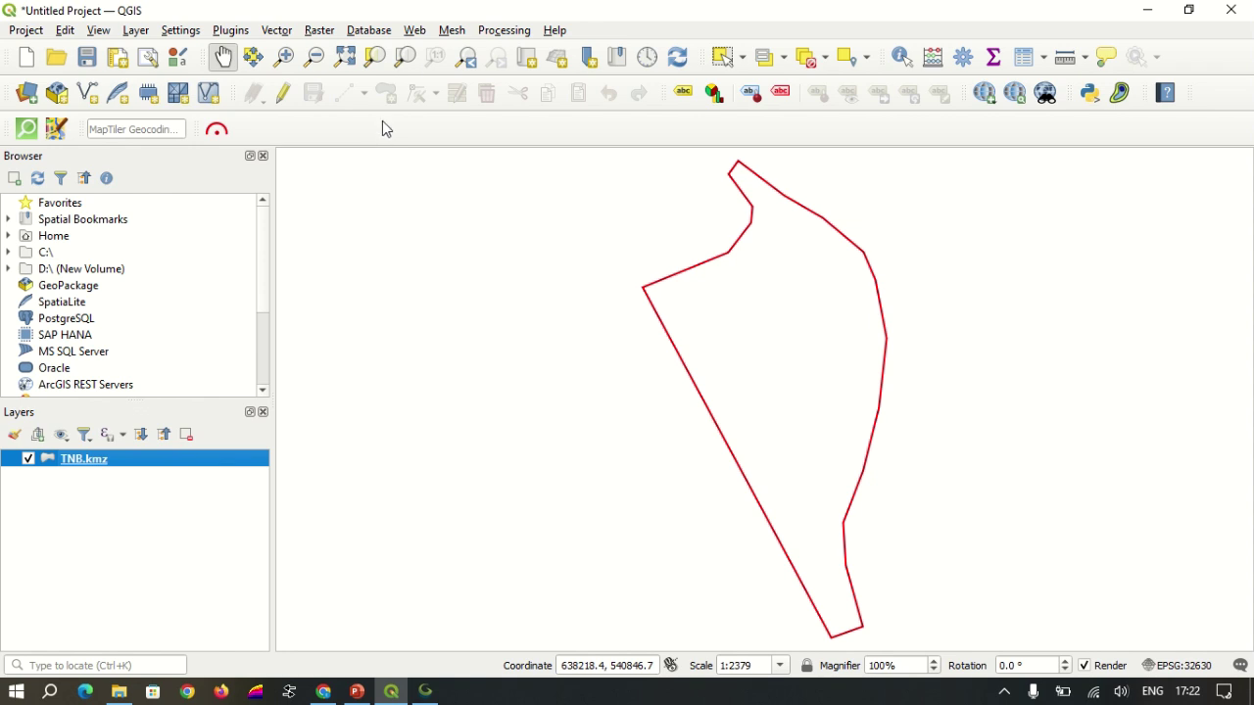
# Step: Add the Google Satellite basemap from Web > QuickMapServices > Google
pyautogui.click(419, 36)
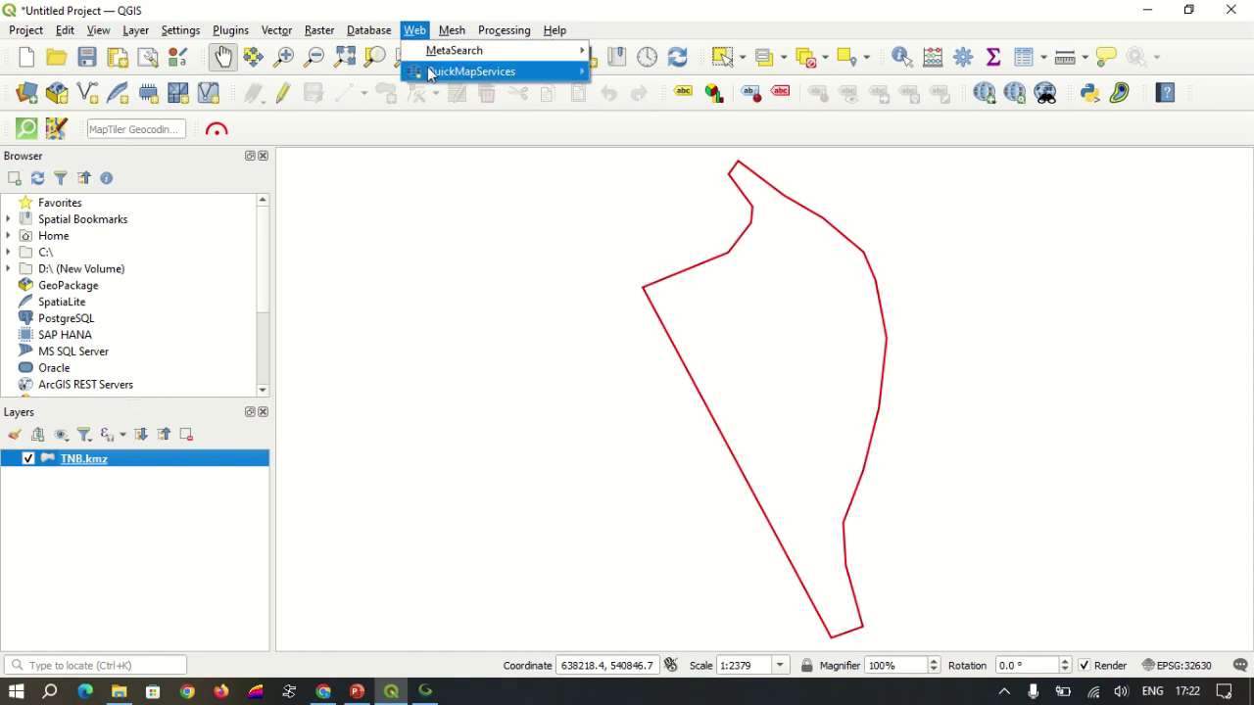
pyautogui.moveTo(493, 79)
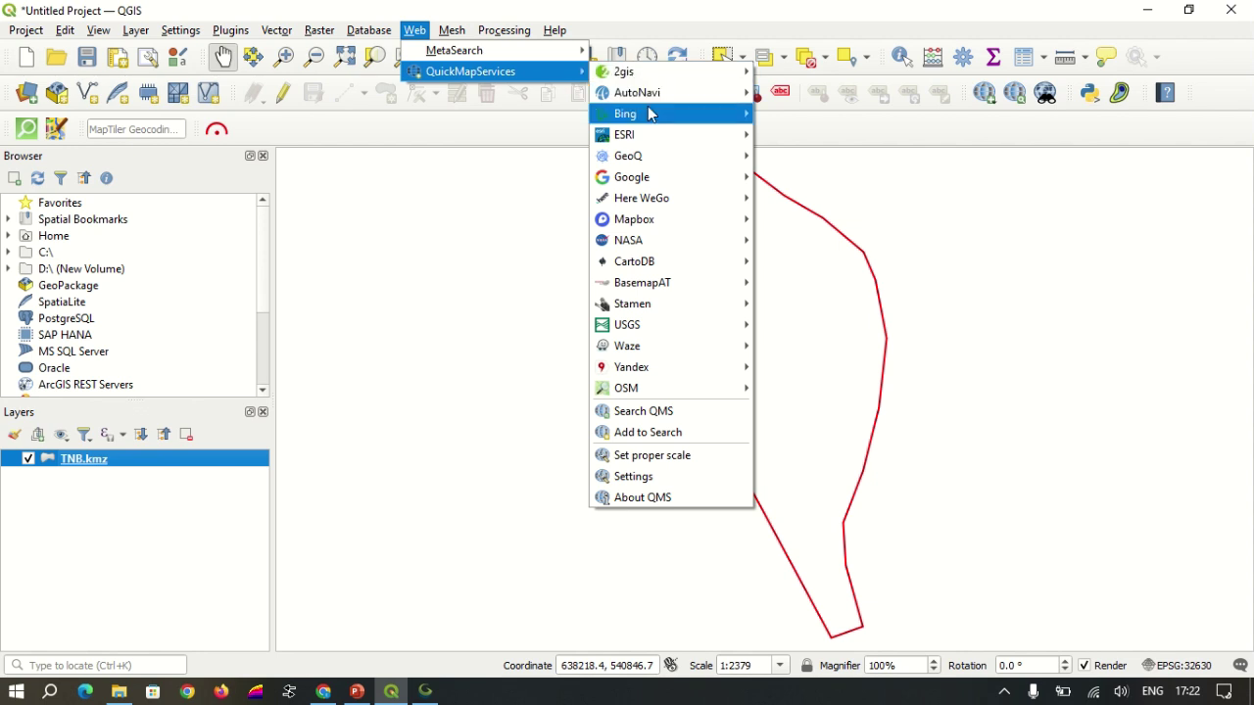
pyautogui.moveTo(662, 88)
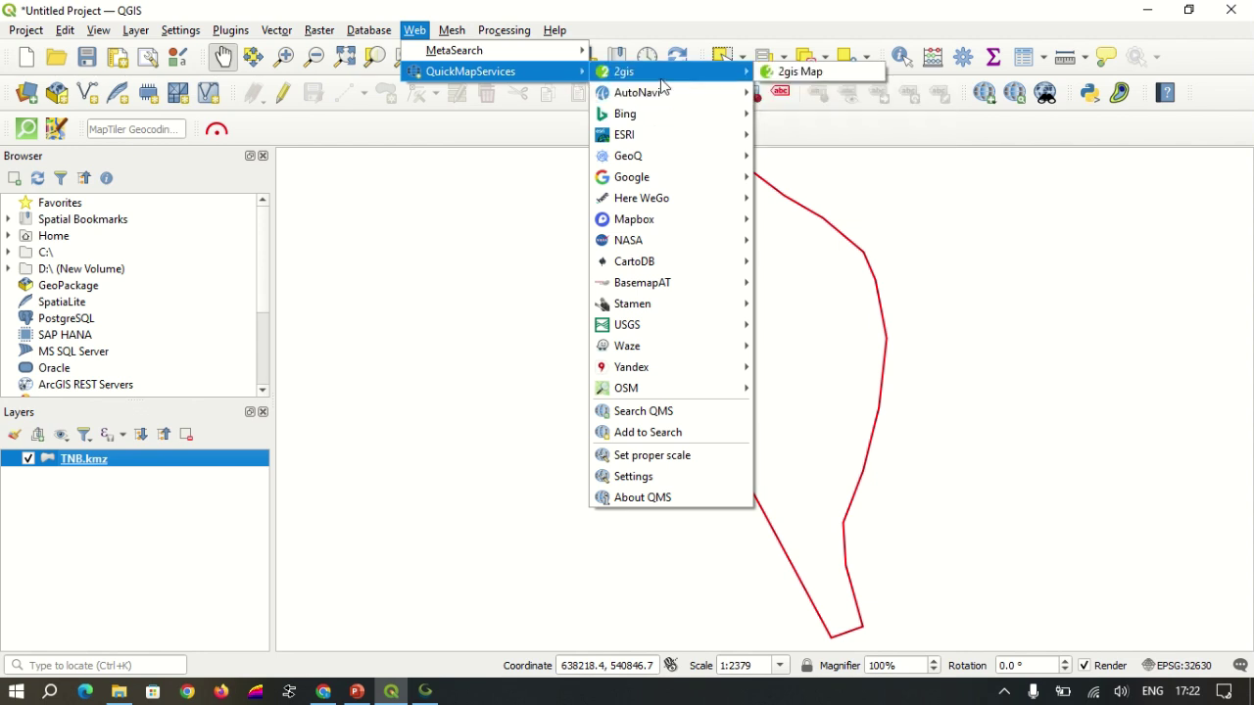
pyautogui.moveTo(678, 181)
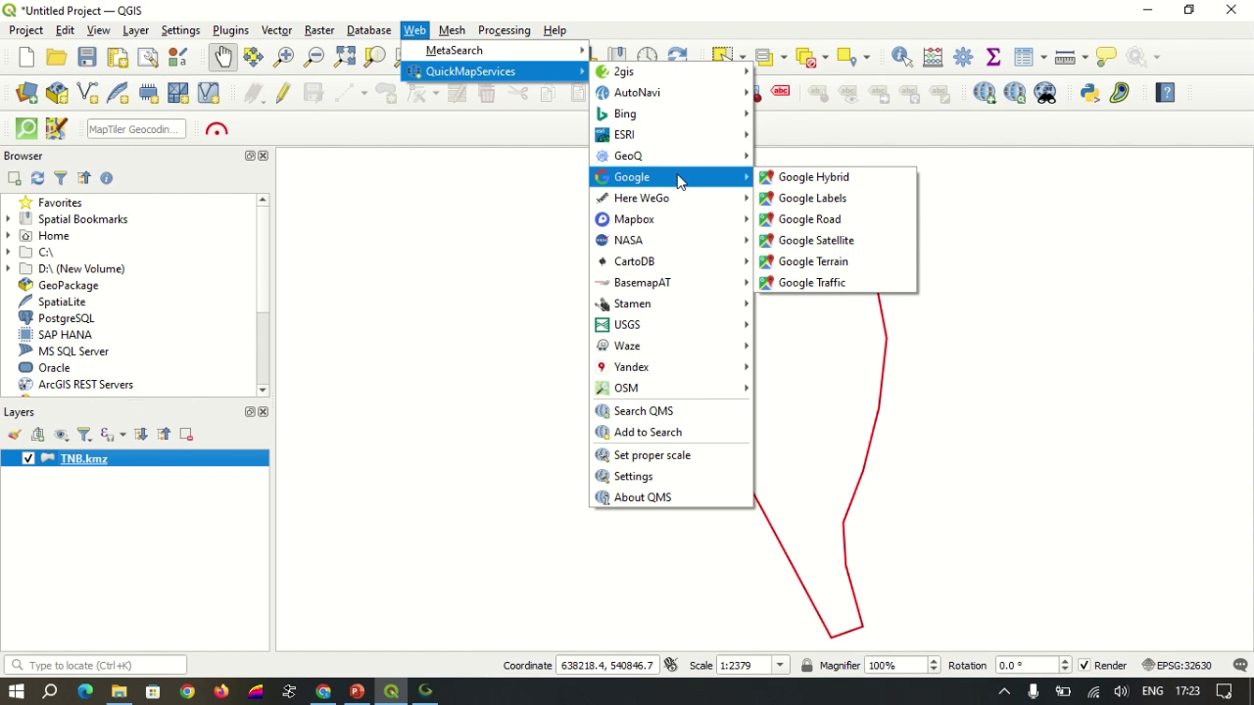
pyautogui.click(811, 243)
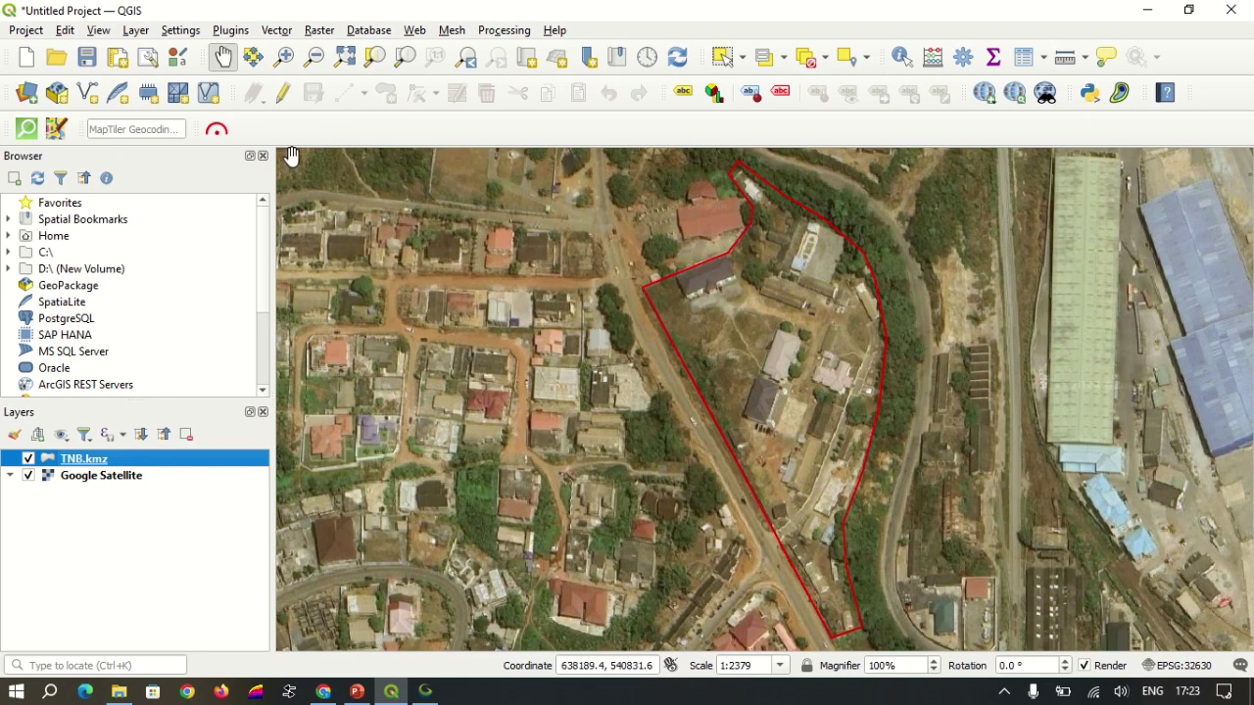
# Step: Set up Export Map to Image, adjusting the resolution and keeping georeferencing enabled
pyautogui.click(33, 37)
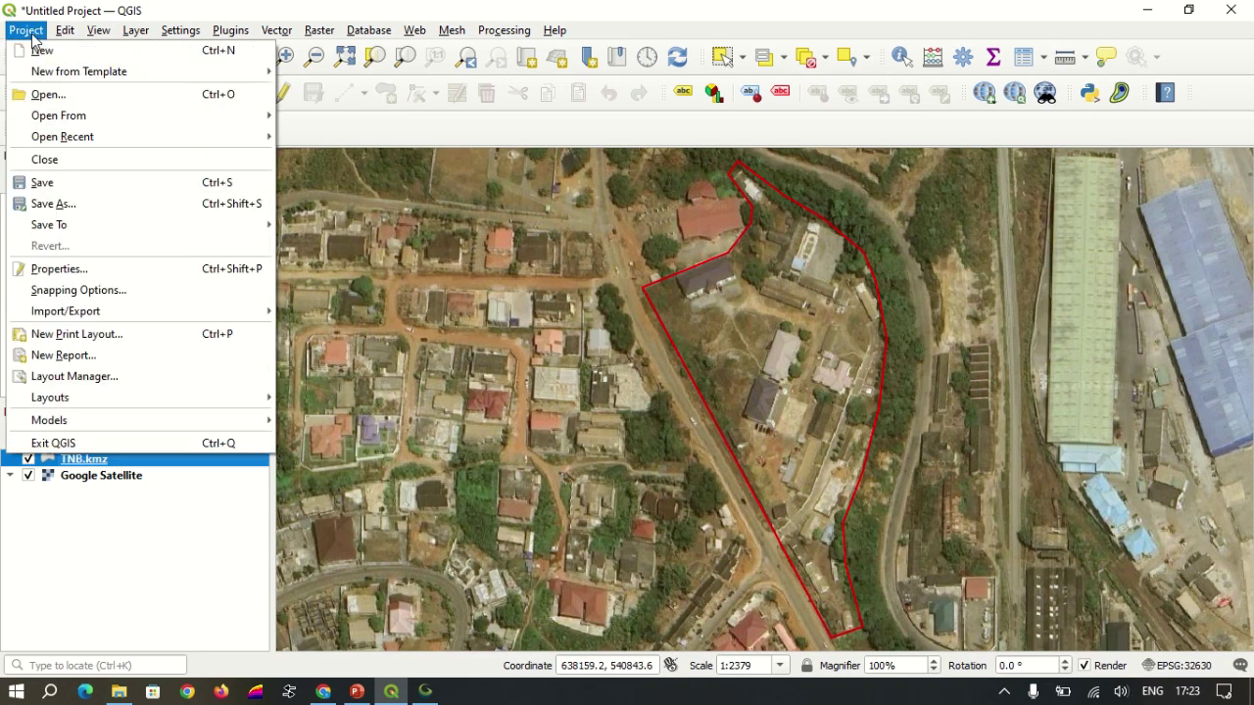
pyautogui.moveTo(223, 312)
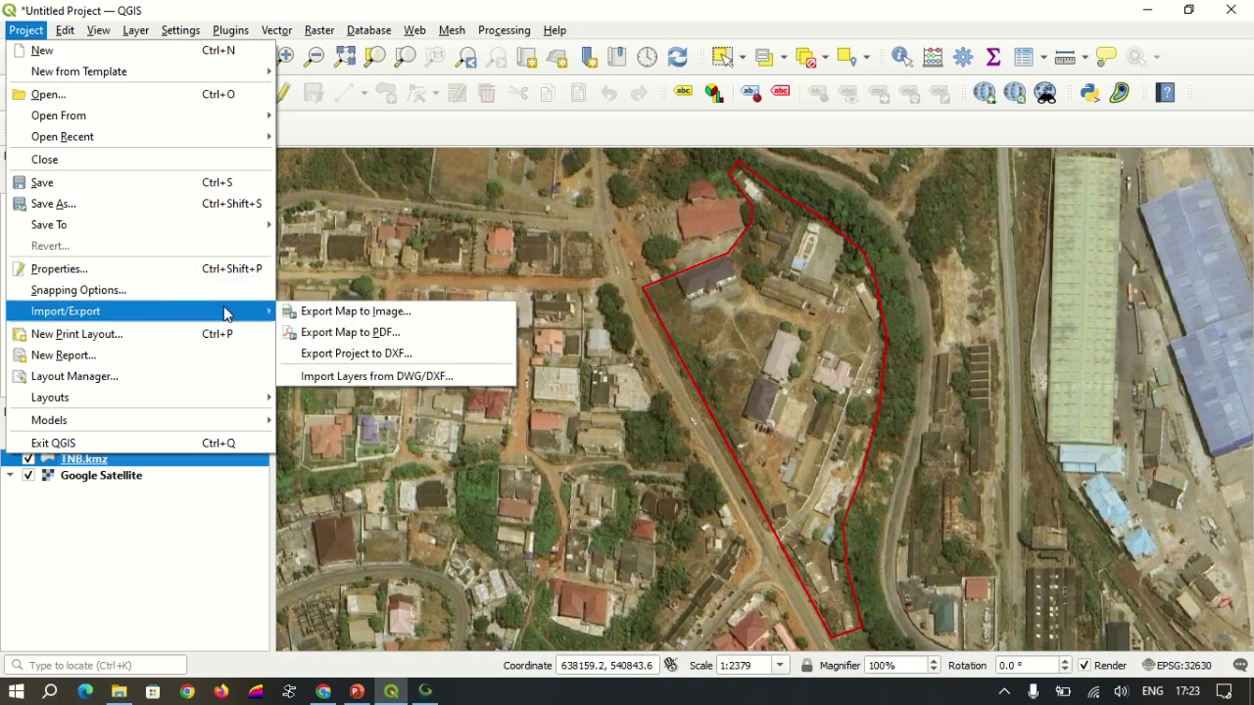
pyautogui.click(318, 311)
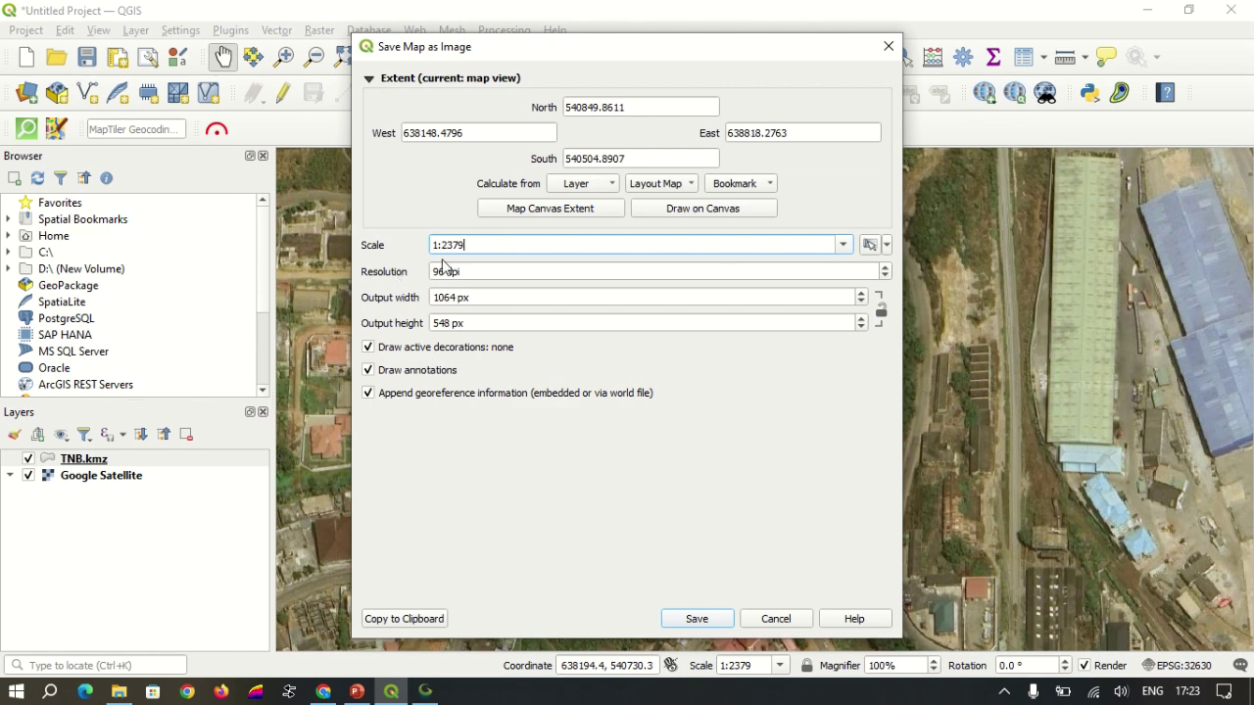
pyautogui.moveTo(446, 272); pyautogui.dragTo(430, 275)
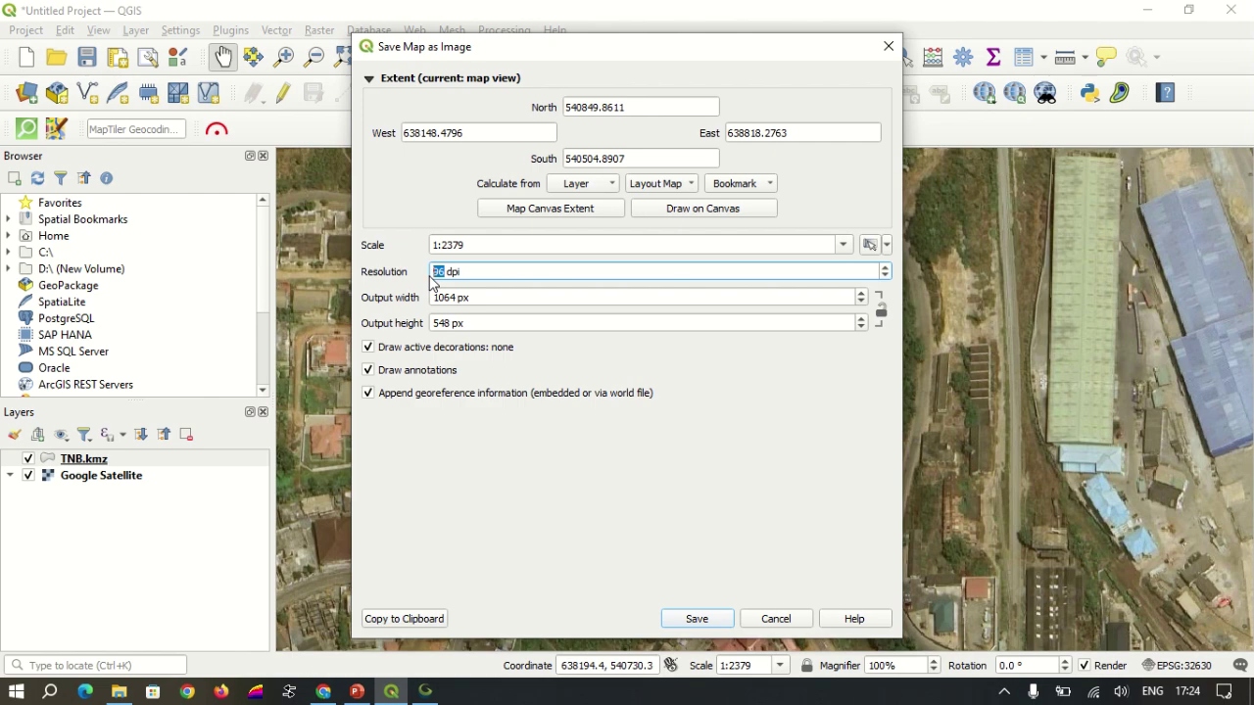
pyautogui.click(697, 619)
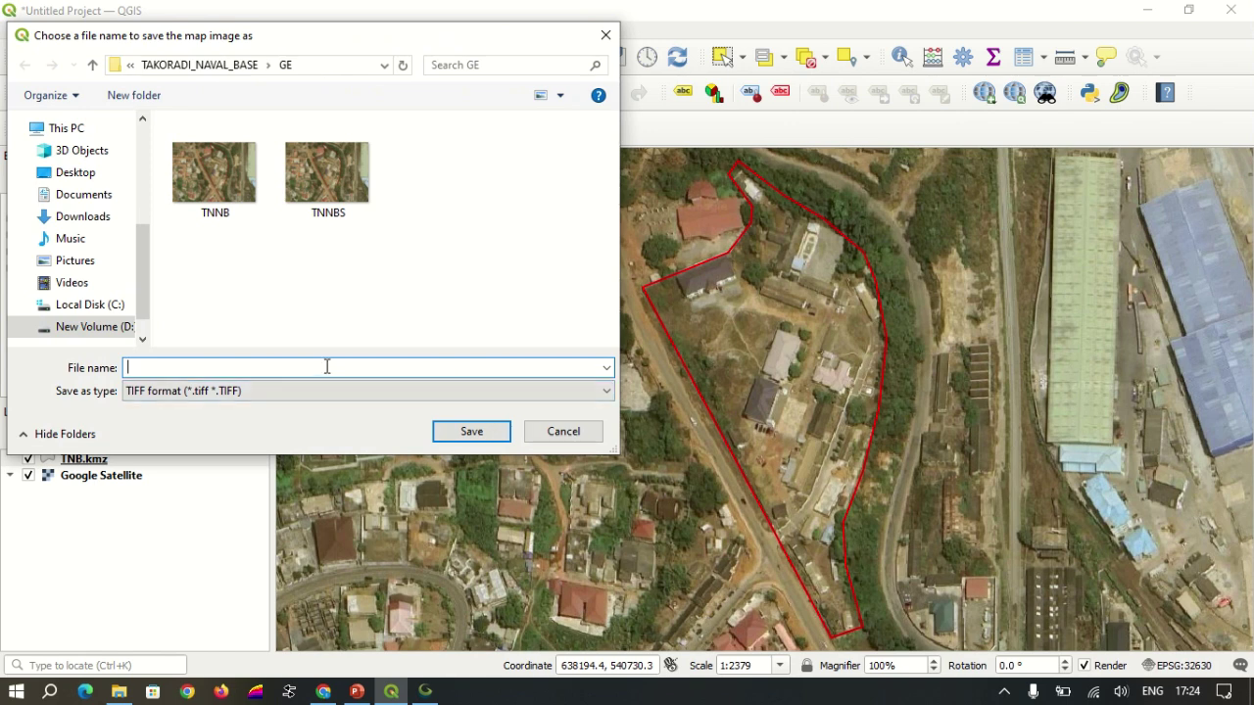
# Step: Save the map image as a TIFF named TNH in the GE folder, then bring up Global Mapper Pro
pyautogui.write('TNH')
pyautogui.click(474, 431)
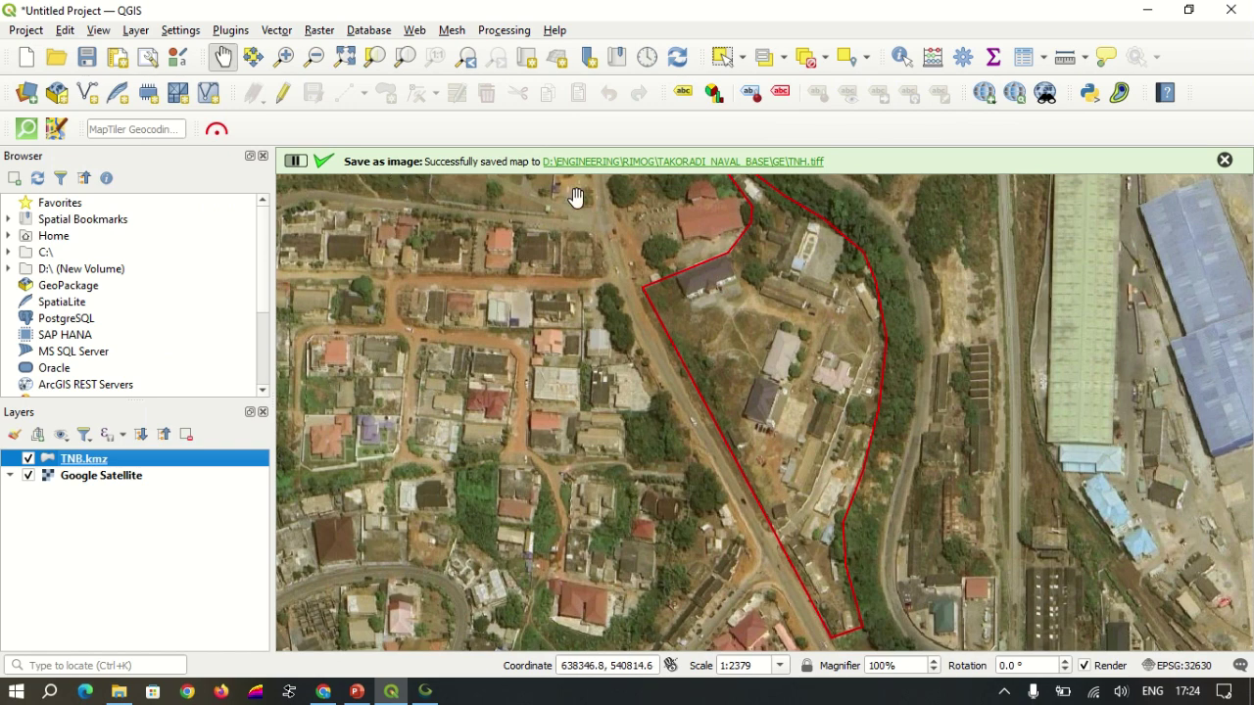
pyautogui.click(653, 163)
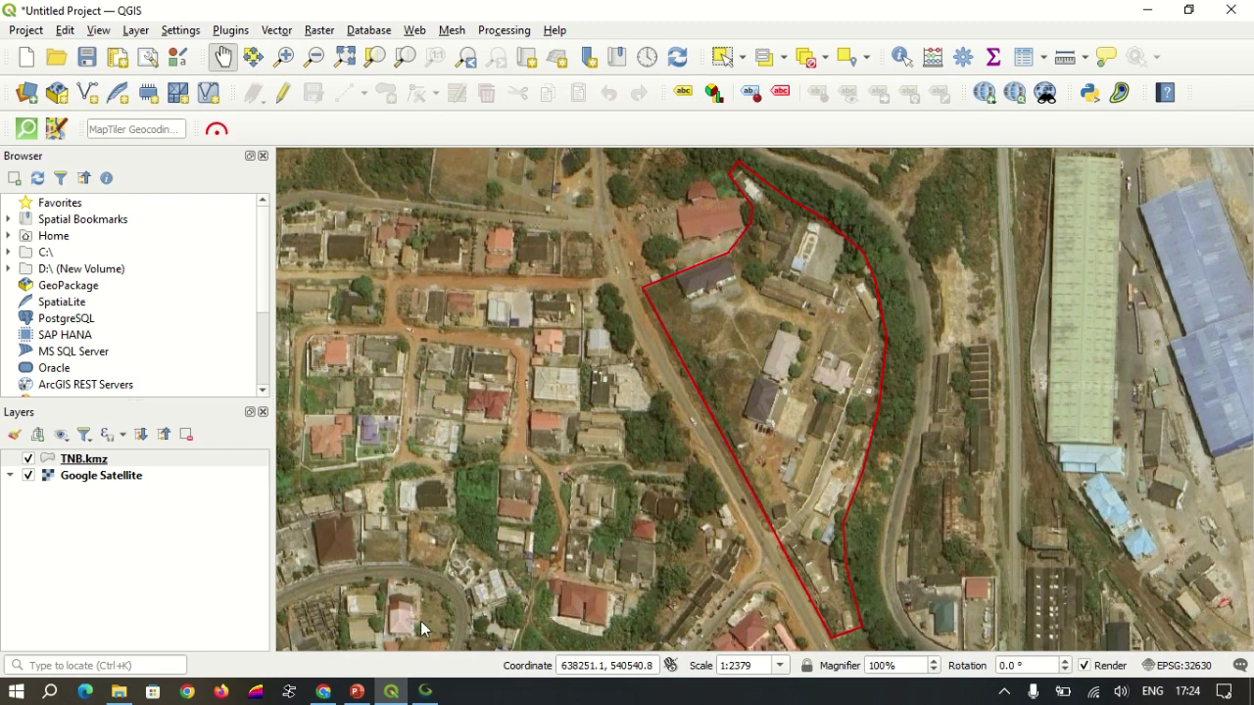
pyautogui.click(425, 691)
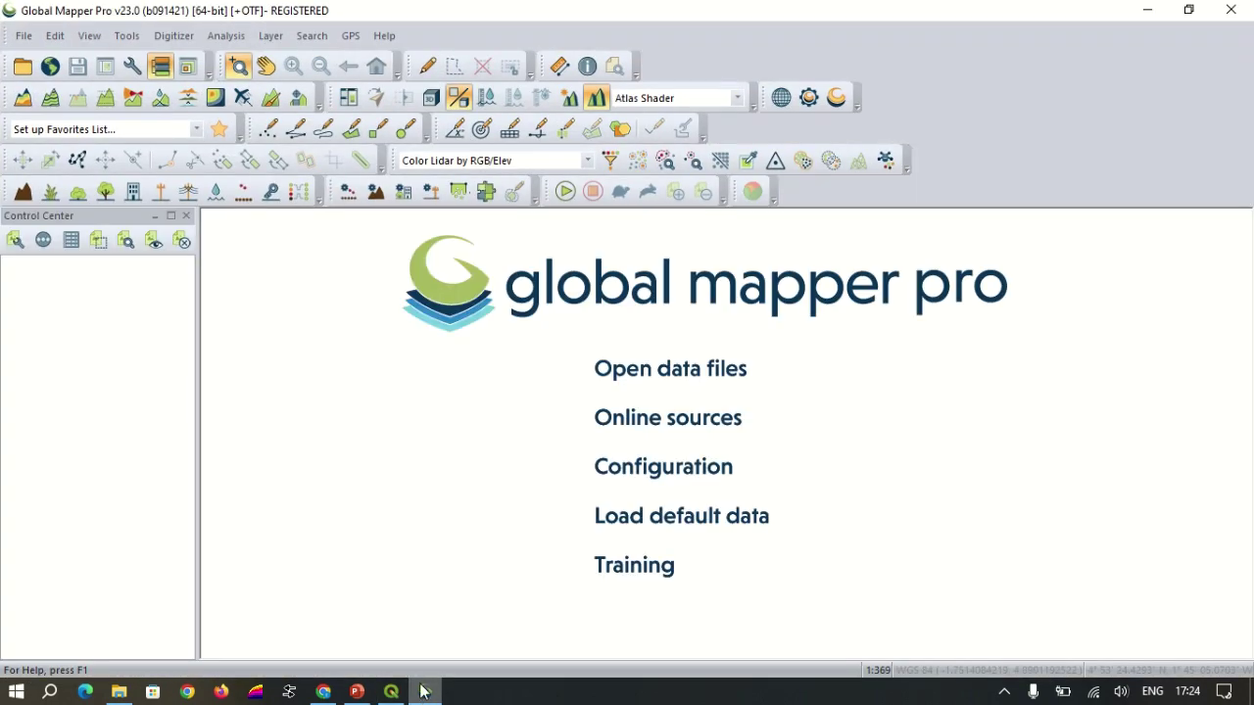
# Step: Drag TNNBS.tiff from TAKORADI_NAVAL_BASE > GE into Global Mapper's Control Center
pyautogui.click(119, 691)
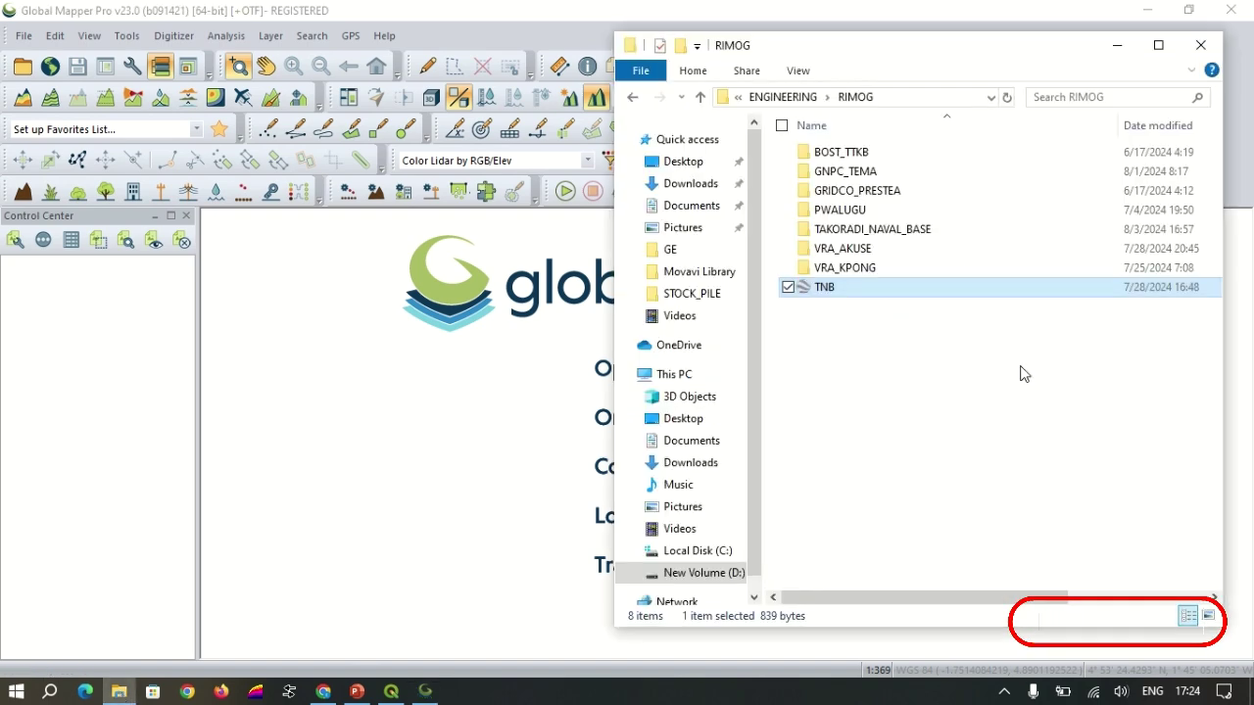
pyautogui.doubleClick(870, 229)
pyautogui.click(865, 199)
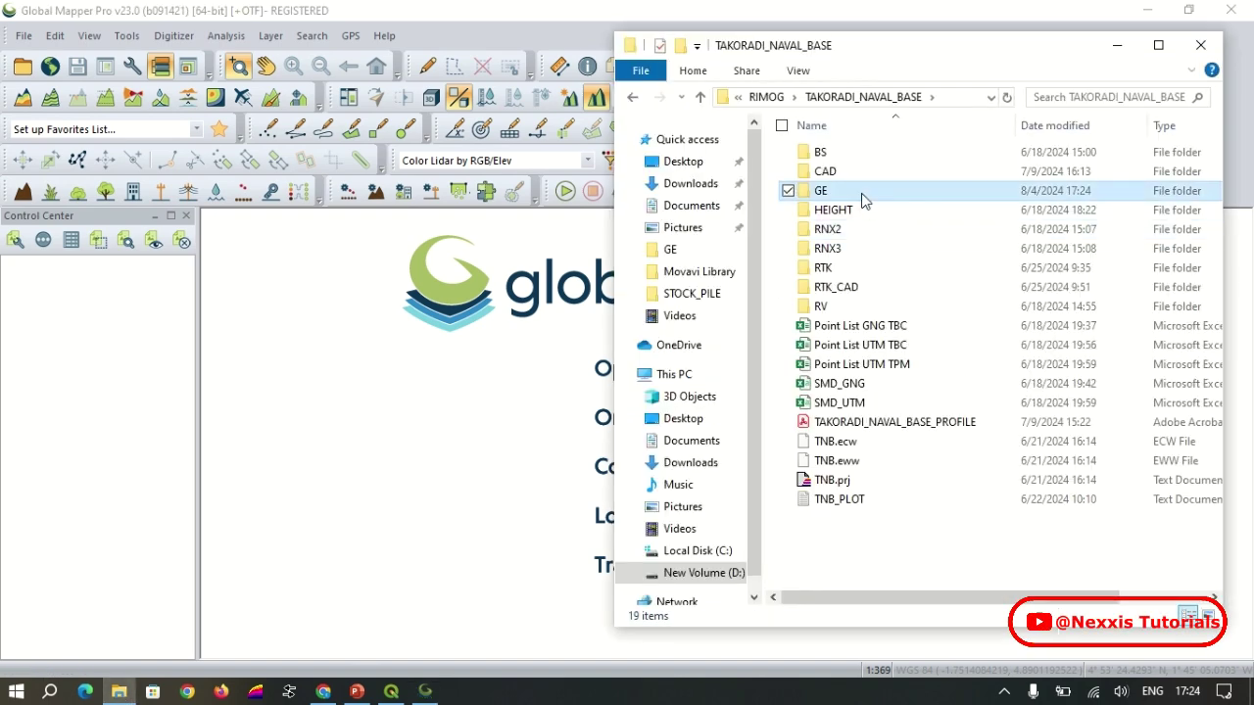
pyautogui.doubleClick(862, 199)
pyautogui.click(868, 212)
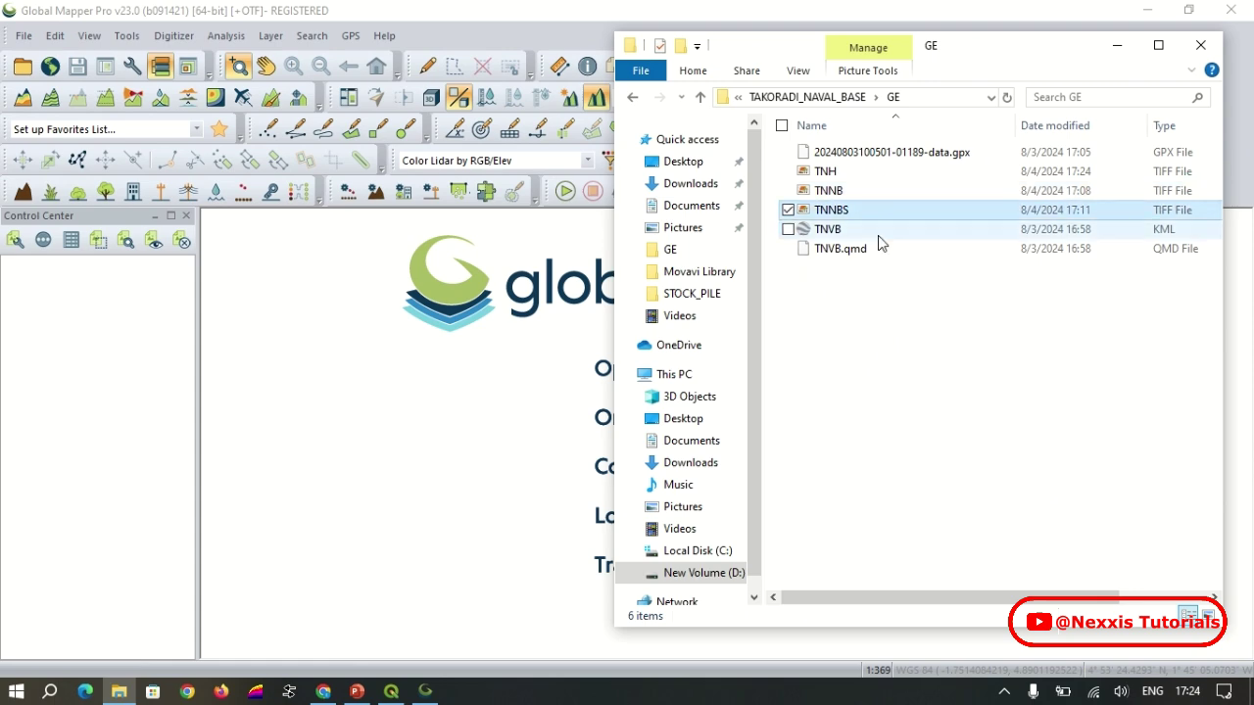
pyautogui.moveTo(892, 210); pyautogui.dragTo(125, 428)
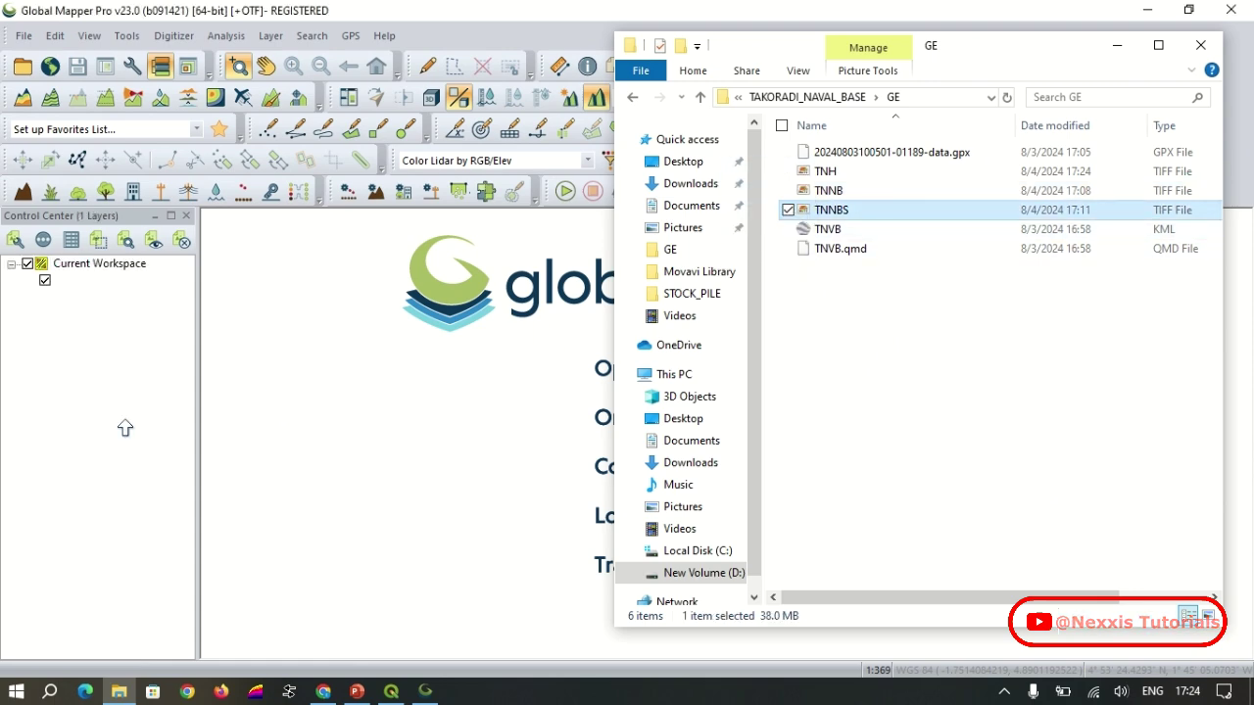
pyautogui.click(124, 422)
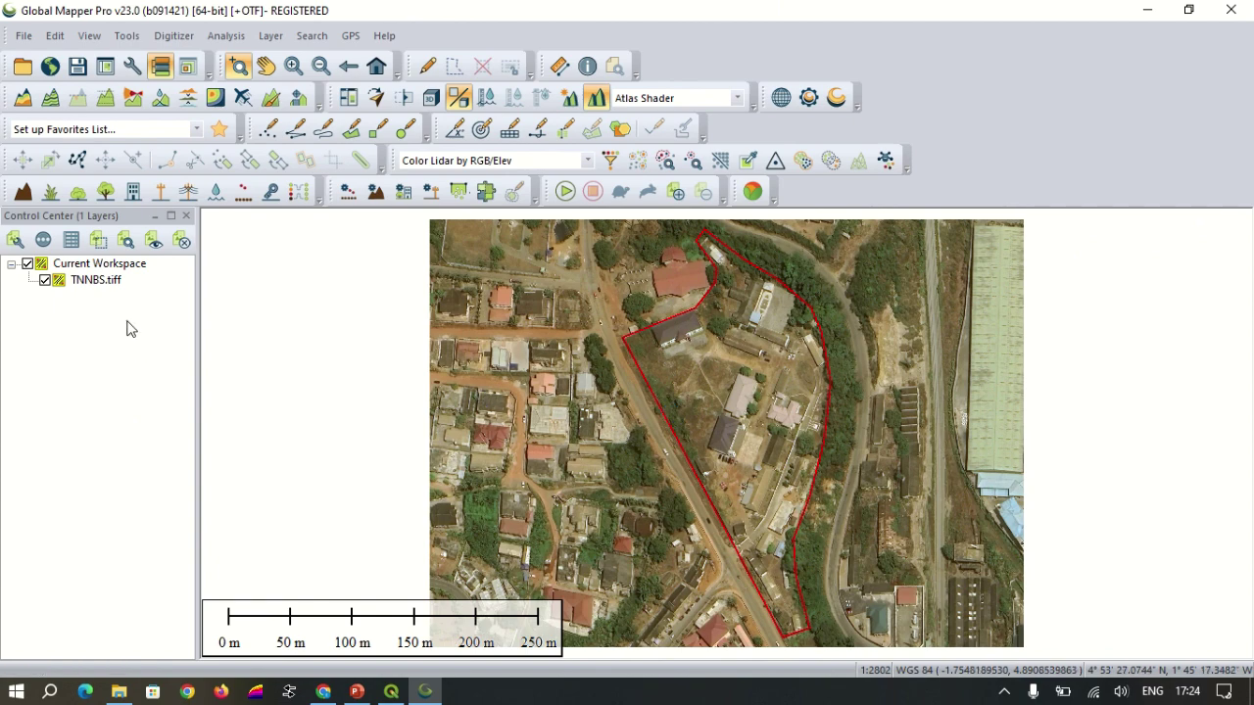
# Step: Toggle the TNNBS.tiff layer off and on, and zoom in and out to inspect it
pyautogui.click(45, 280)
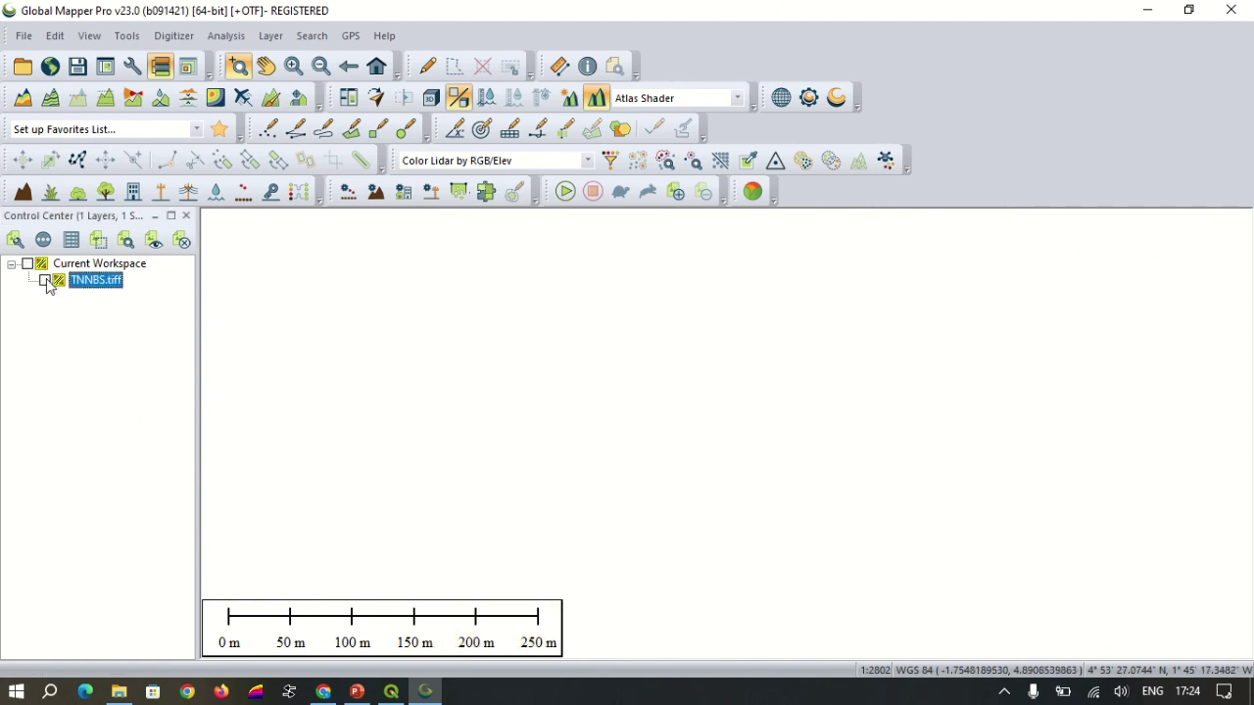
pyautogui.click(46, 280)
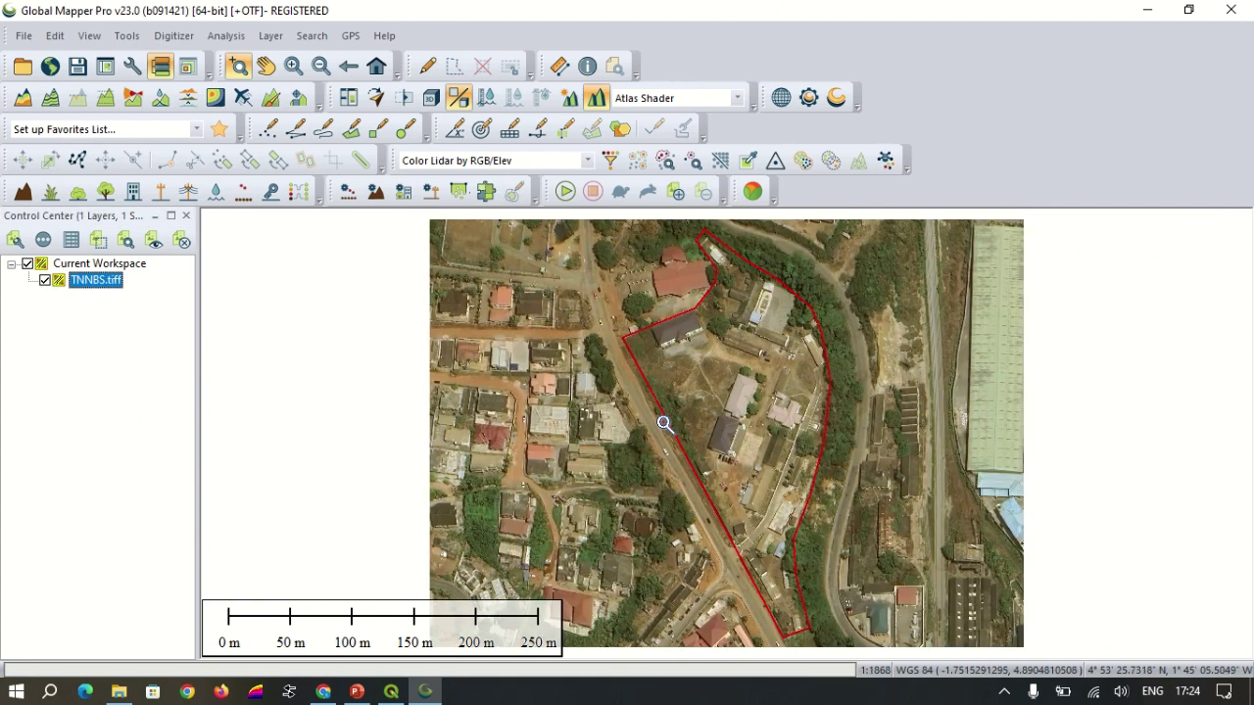
pyautogui.scroll(5, 751, 405)
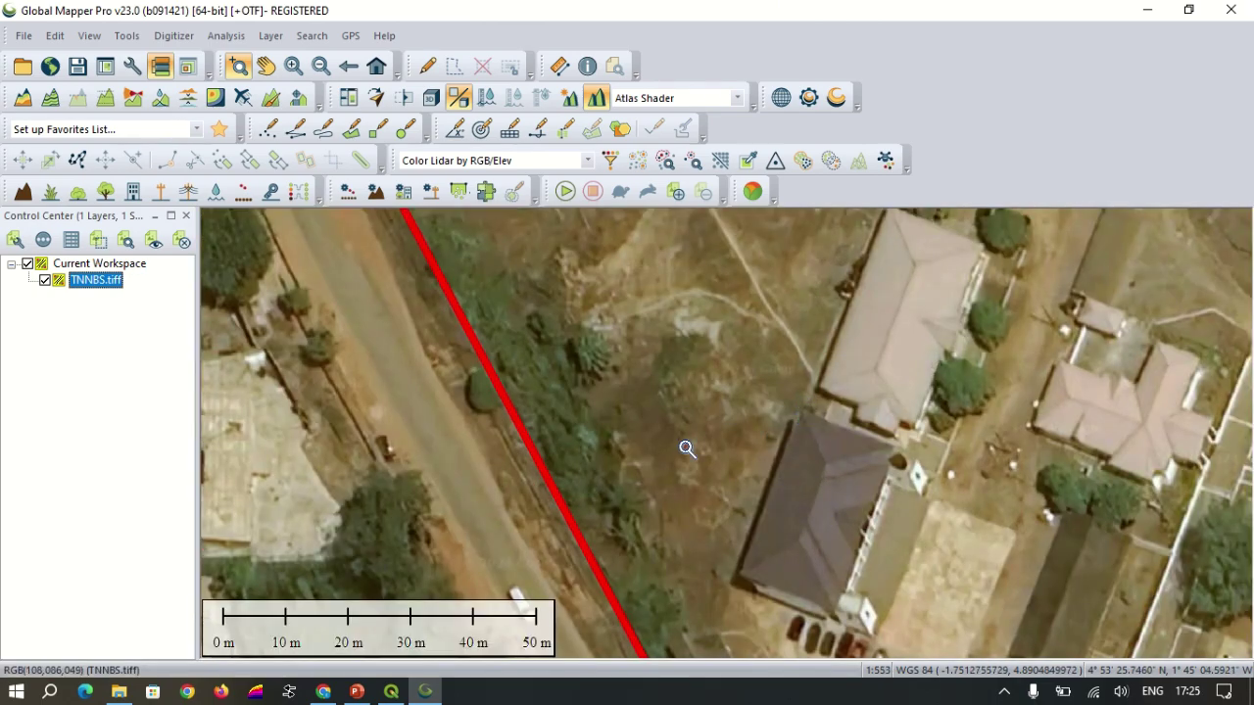
pyautogui.scroll(-5, 789, 420)
pyautogui.scroll(5, 789, 420)
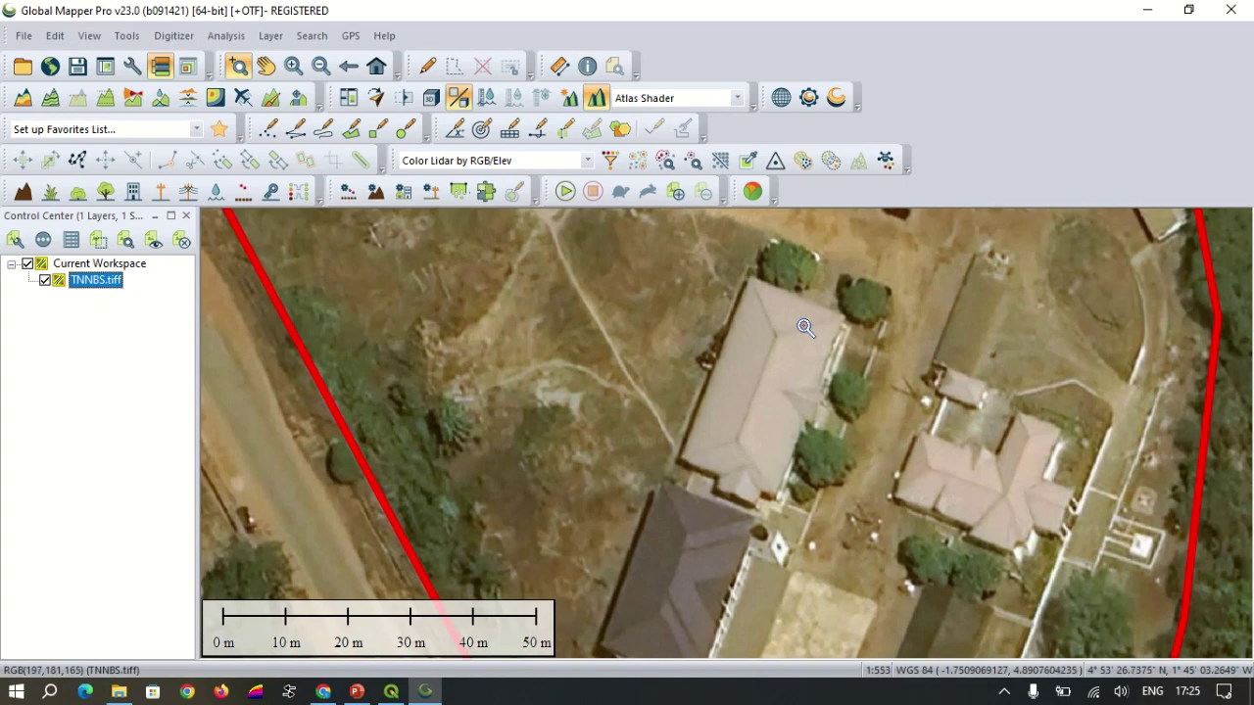
pyautogui.scroll(-5, 803, 330)
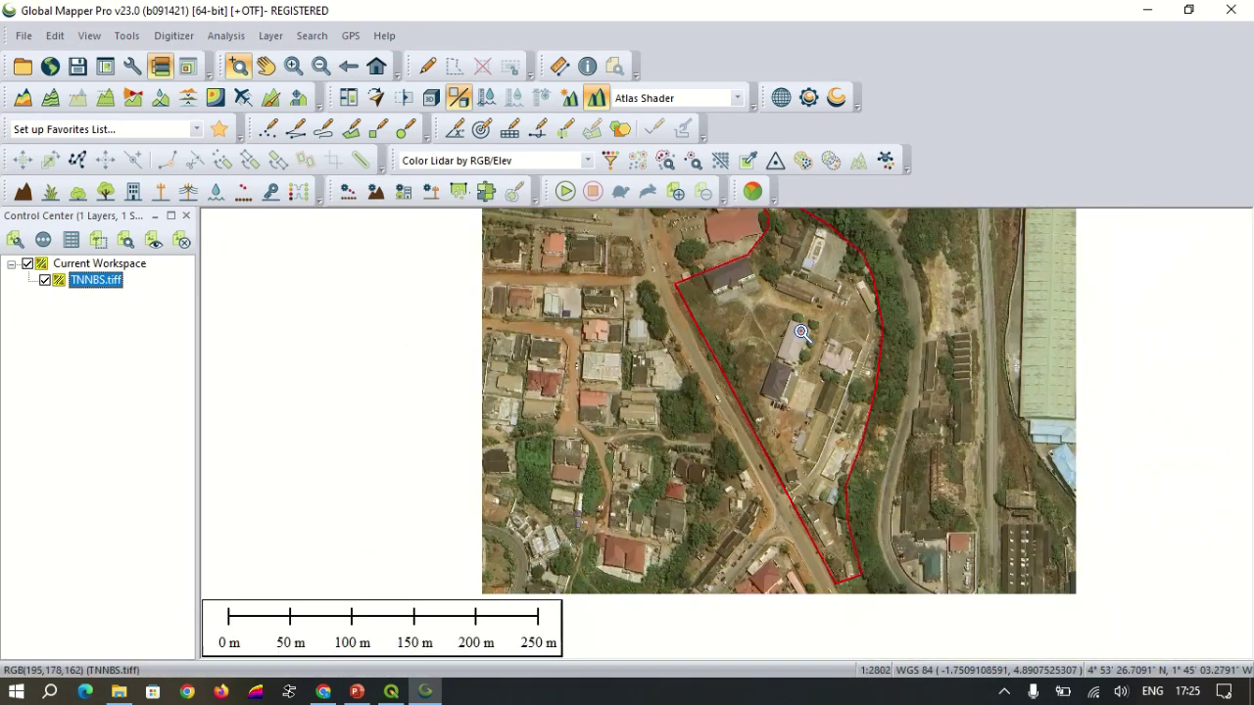